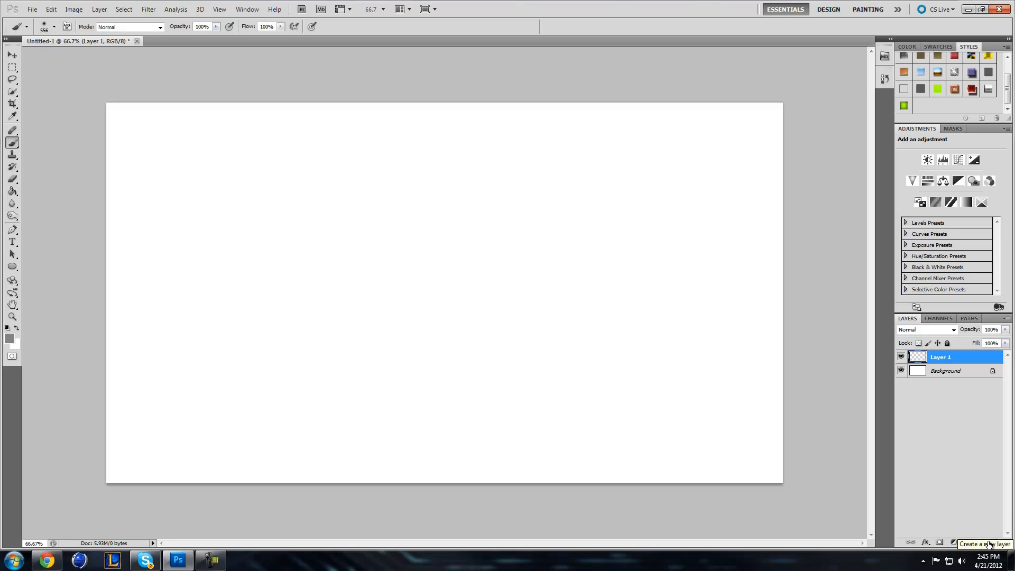
{"action": "left_click", "coordinate": [976, 434]}
{"action": "left_click", "coordinate": [936, 360]}
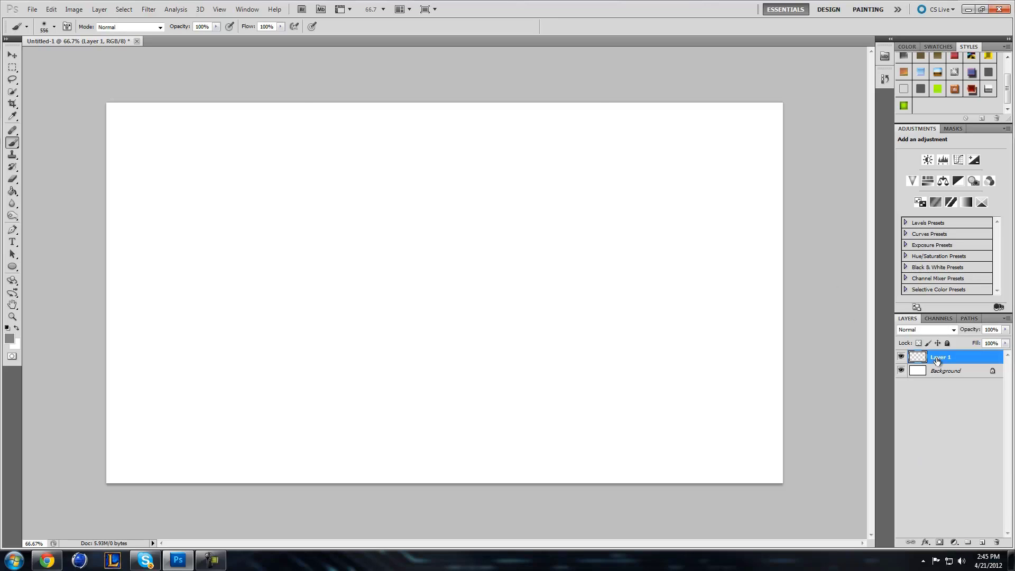
{"action": "left_click", "coordinate": [32, 9]}
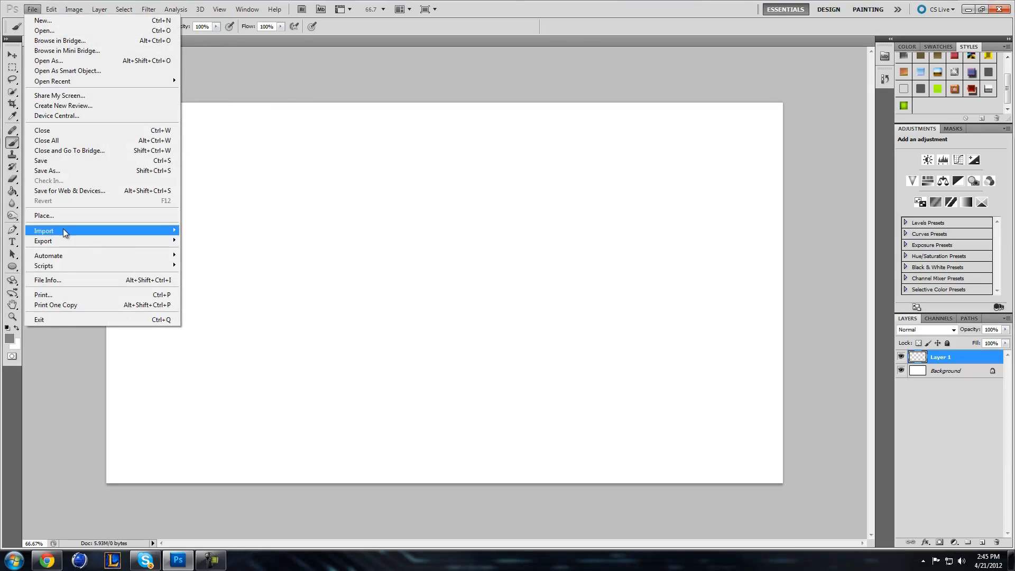
{"action": "left_click", "coordinate": [51, 9]}
{"action": "left_click", "coordinate": [51, 9]}
{"action": "left_click", "coordinate": [32, 9]}
{"action": "left_click", "coordinate": [36, 10]}
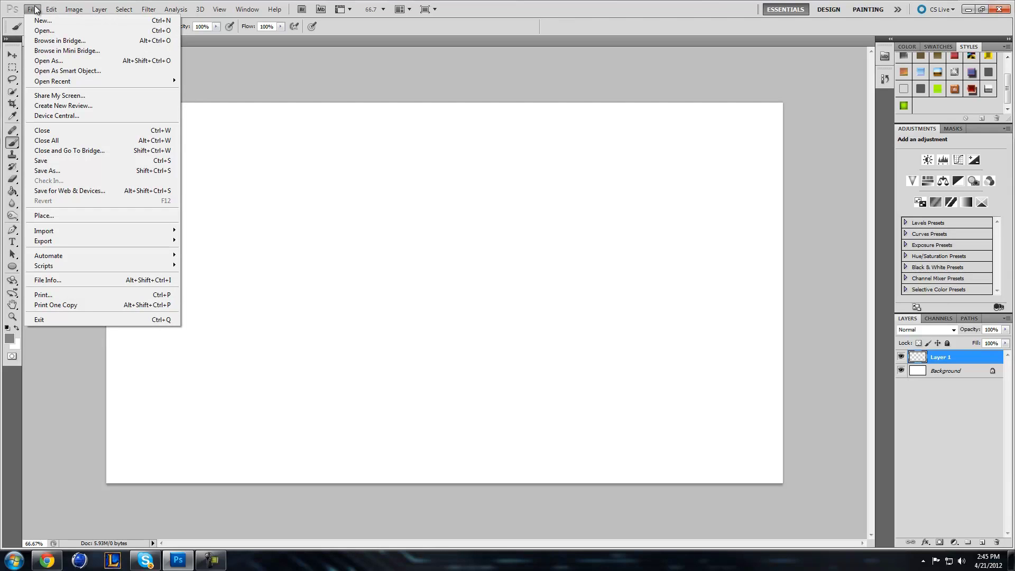
{"action": "mouse_move", "coordinate": [44, 83]}
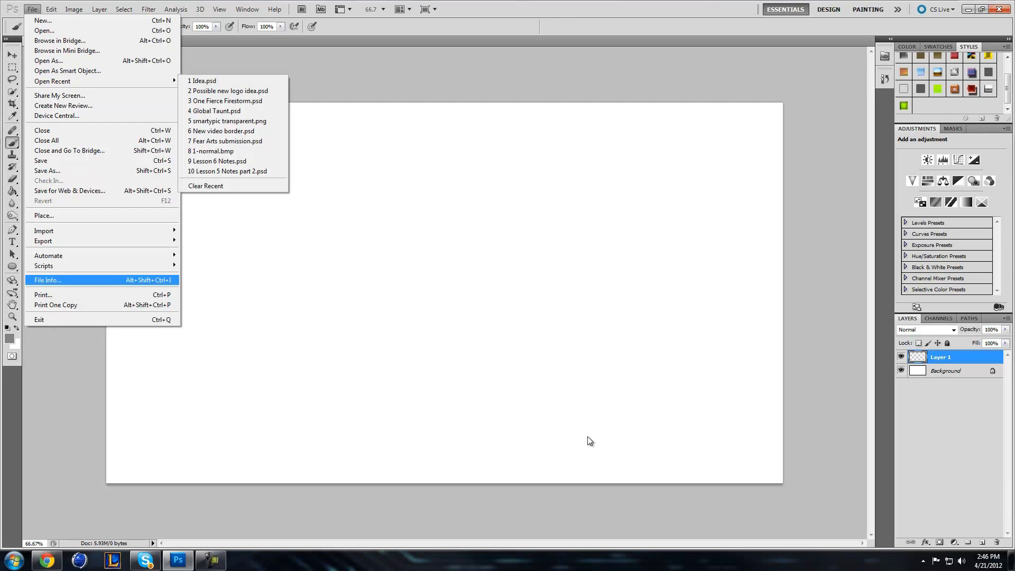
{"action": "left_click", "coordinate": [954, 459]}
{"action": "left_click", "coordinate": [929, 360]}
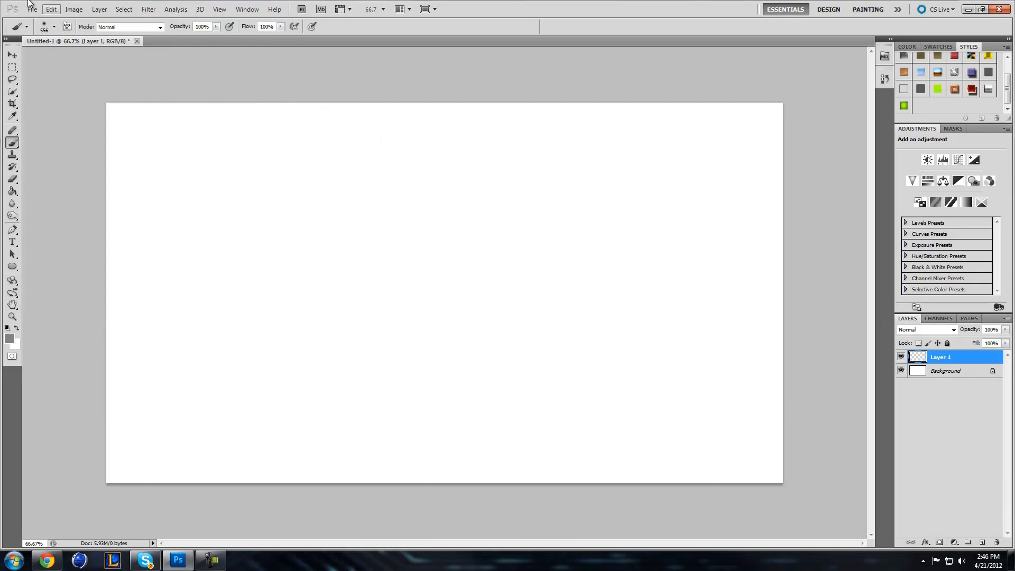
{"action": "left_click", "coordinate": [32, 9]}
{"action": "left_click", "coordinate": [50, 214]}
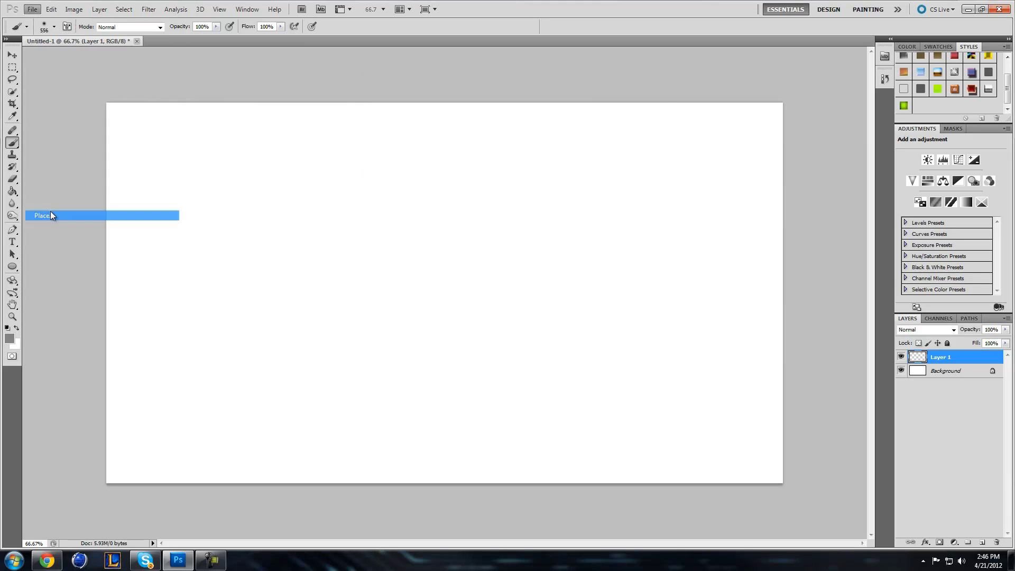
{"action": "left_click", "coordinate": [636, 361]}
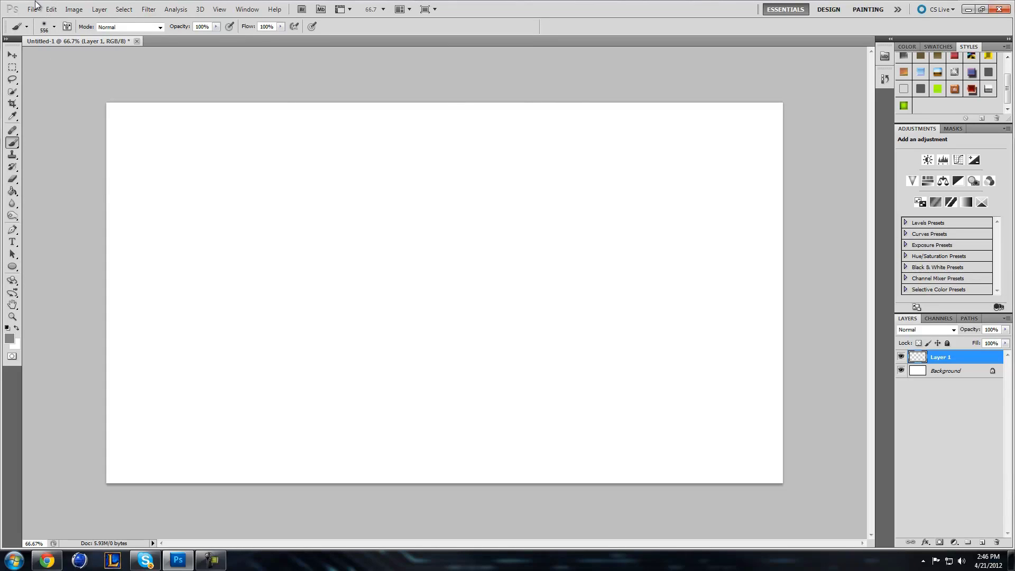
Step: Set the foreground colour to near-black, hex 0d0d0d
{"action": "left_click", "coordinate": [9, 338]}
{"action": "left_click", "coordinate": [461, 506]}
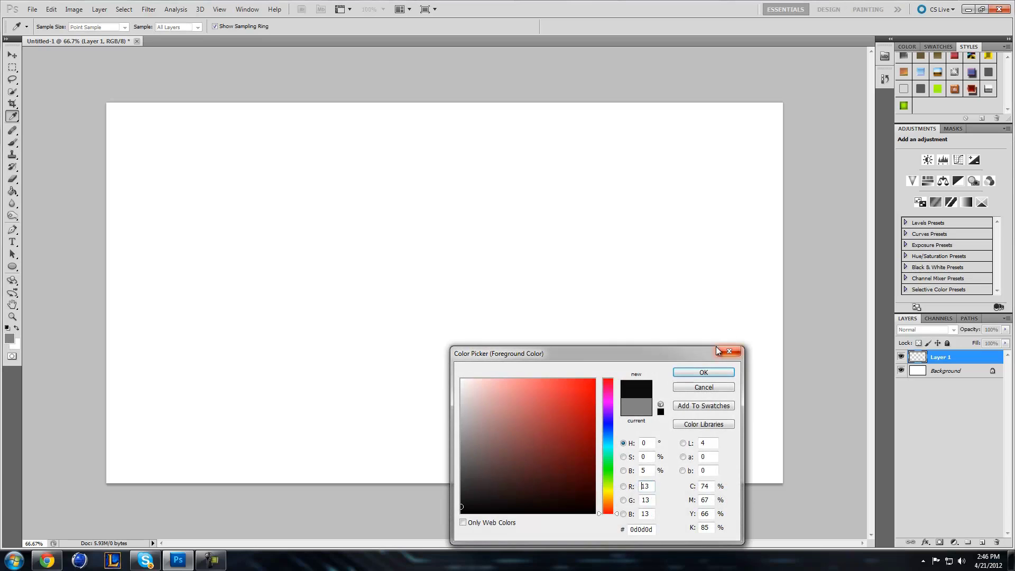
{"action": "left_click", "coordinate": [696, 373]}
Step: Choose the 1555 px dripping-paint brush preset for the Brush tool
{"action": "right_click", "coordinate": [397, 209]}
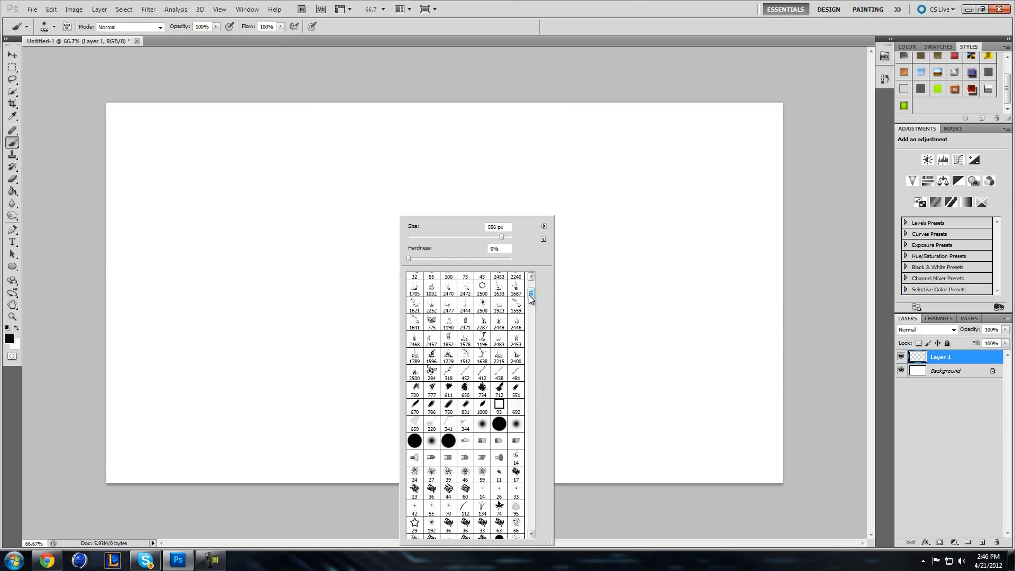
{"action": "left_click_drag", "start_coordinate": [531, 294], "coordinate": [524, 349]}
{"action": "left_click", "coordinate": [521, 350]}
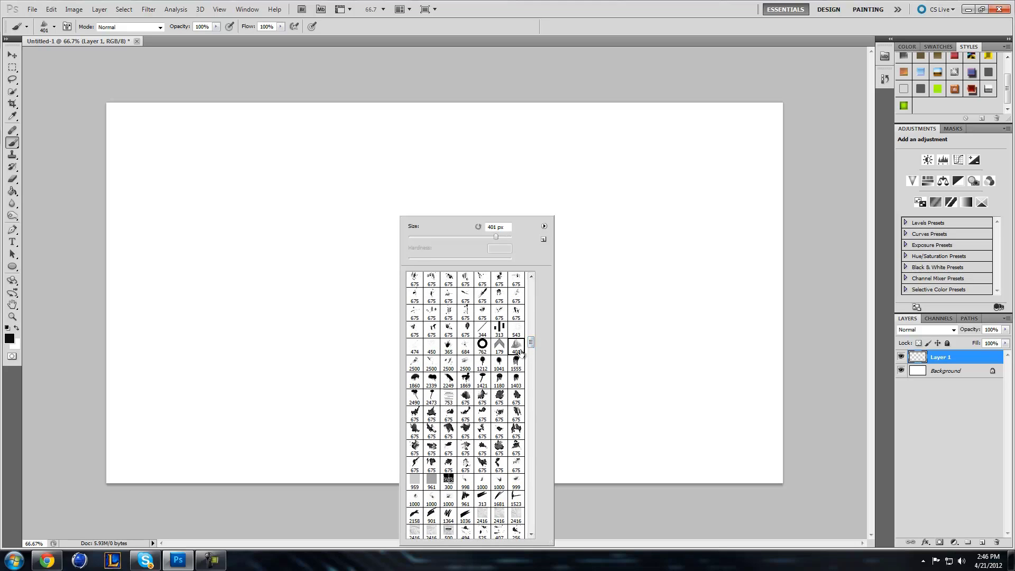
{"action": "left_click", "coordinate": [514, 362]}
Step: Reduce the brush to 733 px and stamp one black dripping splatter near the middle of the canvas on Layer 1
{"action": "left_click_drag", "start_coordinate": [294, 282], "coordinate": [253, 290]}
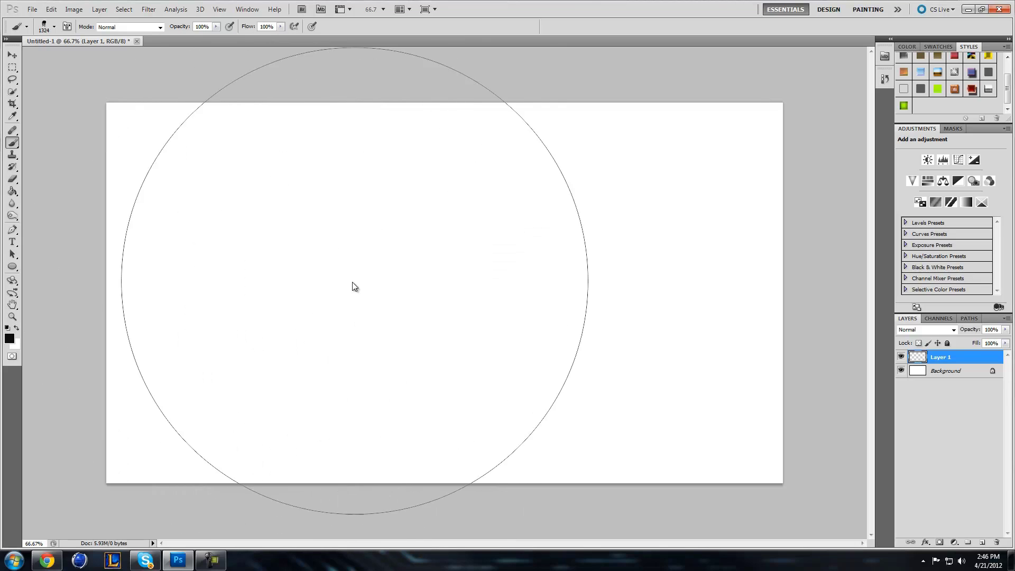
{"action": "key", "text": "bracketleft"}
{"action": "key", "text": "bracketleft"}
{"action": "key", "text": "bracketleft"}
{"action": "key", "text": "bracketleft"}
{"action": "key", "text": "bracketleft"}
{"action": "key", "text": "bracketleft"}
{"action": "left_click", "coordinate": [411, 290]}
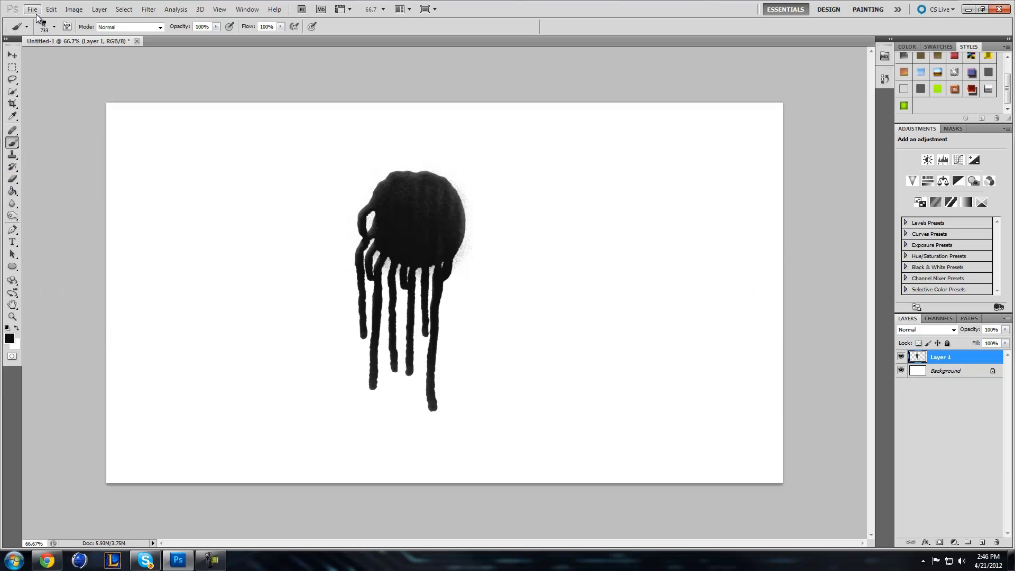
Step: Start Puppet Warp on the dripping splatter on Layer 1
{"action": "left_click", "coordinate": [11, 58]}
{"action": "left_click", "coordinate": [52, 9]}
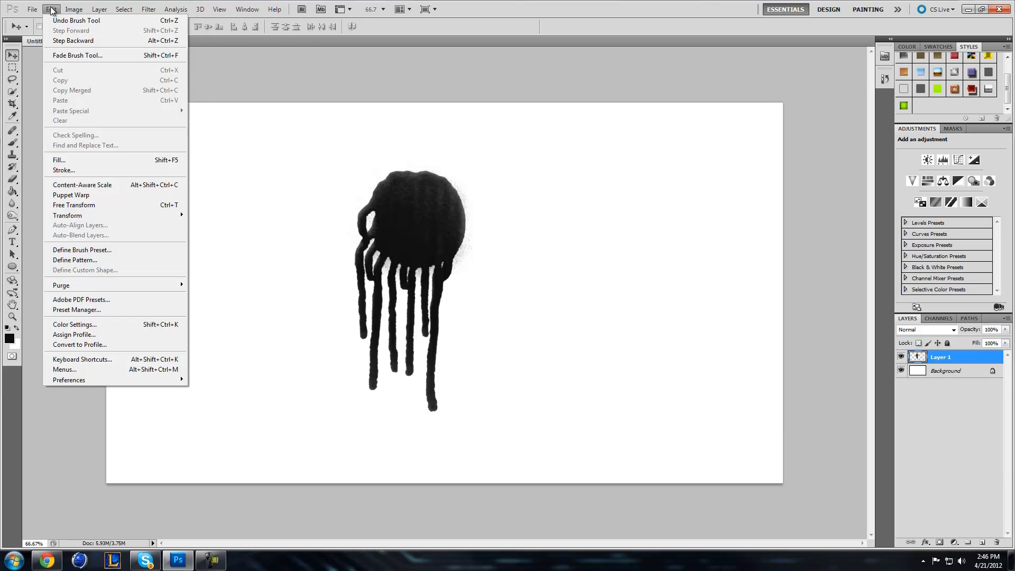
{"action": "mouse_move", "coordinate": [90, 11]}
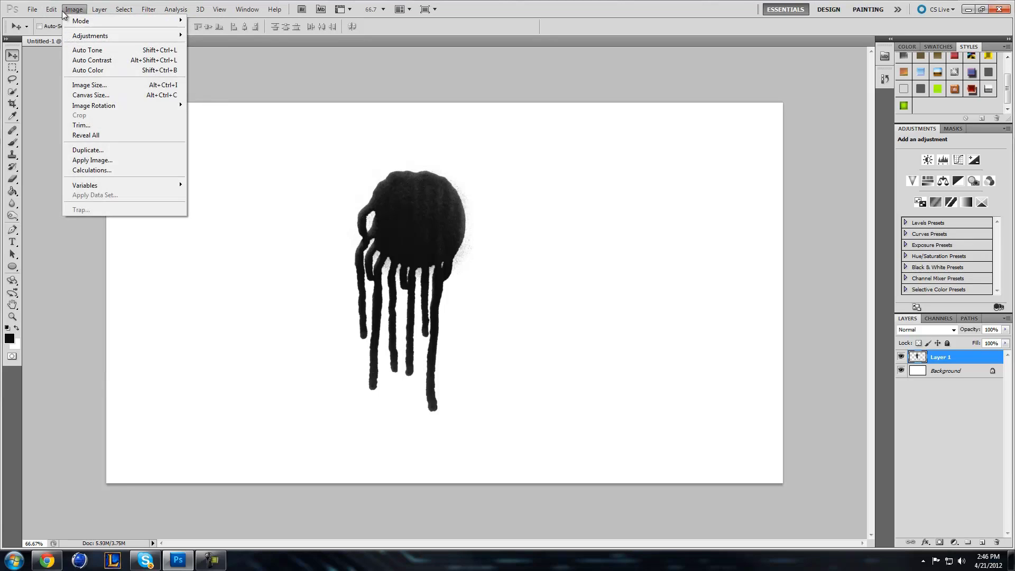
{"action": "mouse_move", "coordinate": [54, 12]}
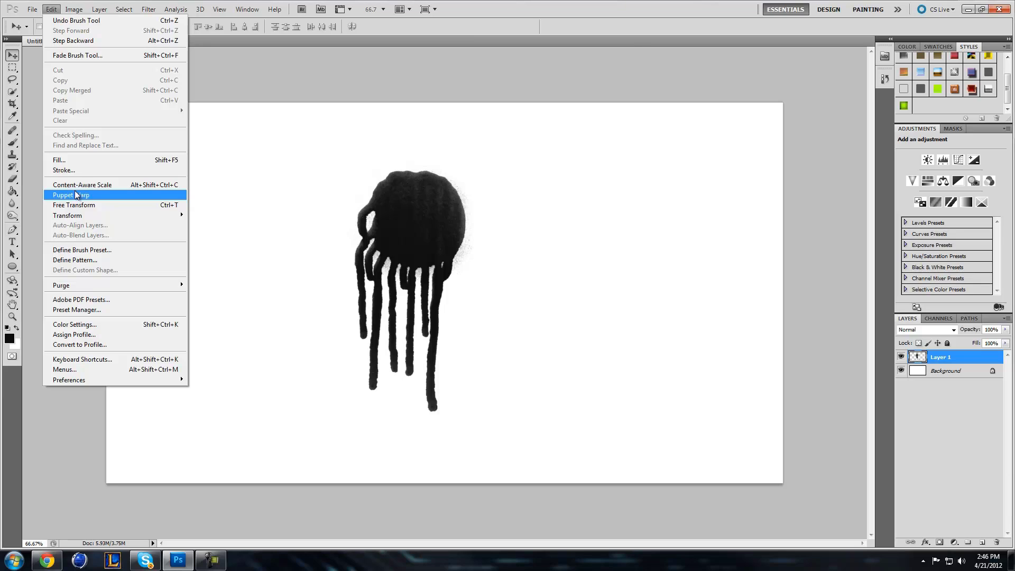
{"action": "left_click", "coordinate": [76, 195]}
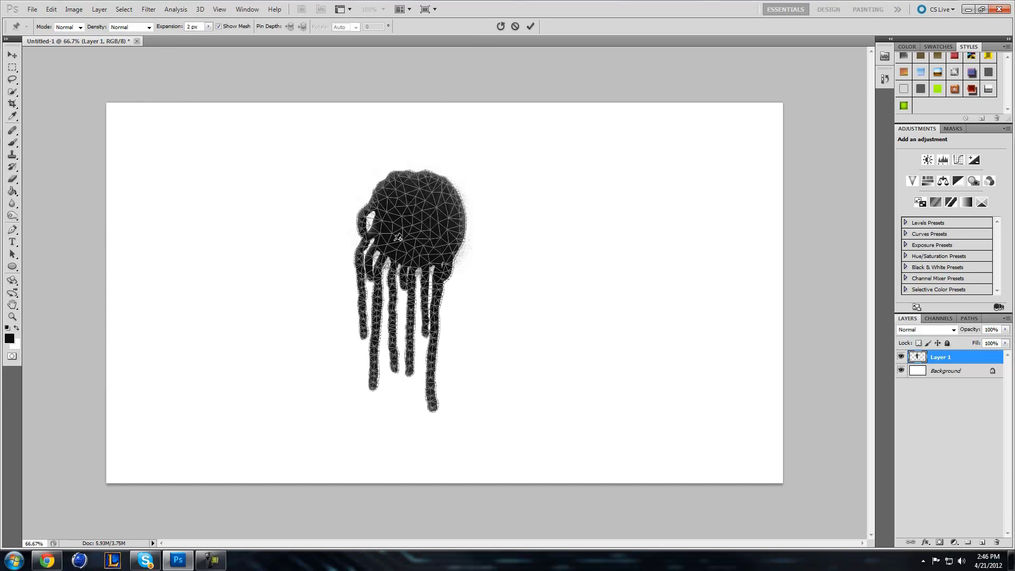
{"action": "scroll", "coordinate": [398, 238], "scroll_direction": "up", "scroll_amount": 2}
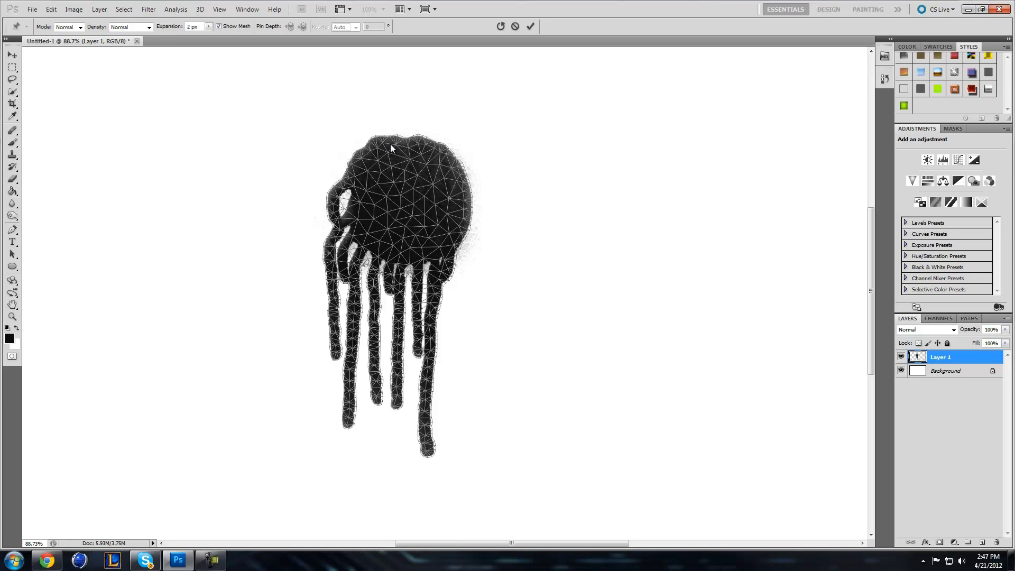
{"action": "mouse_move", "coordinate": [394, 141]}
{"action": "left_mouse_down"}
{"action": "mouse_move", "coordinate": [541, 229]}
{"action": "mouse_move", "coordinate": [467, 166]}
{"action": "mouse_move", "coordinate": [417, 201]}
{"action": "mouse_move", "coordinate": [355, 165]}
{"action": "mouse_move", "coordinate": [379, 128]}
{"action": "left_mouse_up"}
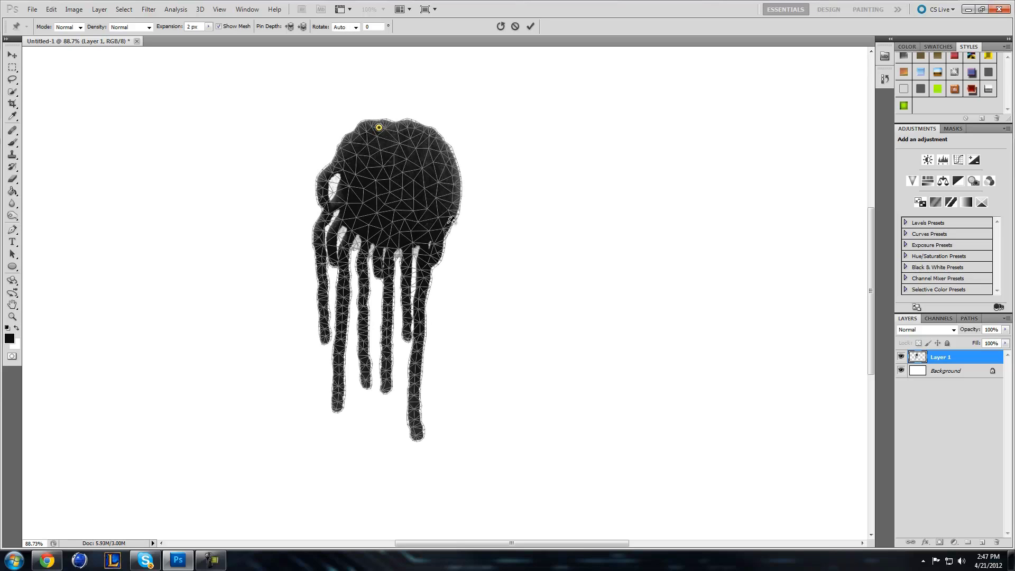
{"action": "left_click_drag", "start_coordinate": [451, 220], "coordinate": [409, 238]}
{"action": "left_click", "coordinate": [502, 26]}
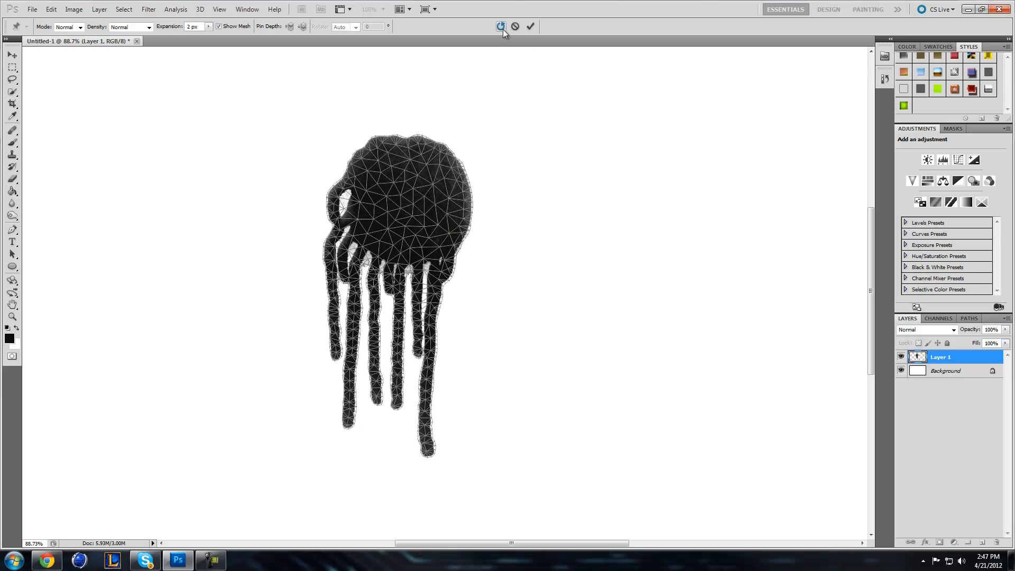
{"action": "left_click_drag", "start_coordinate": [403, 150], "coordinate": [403, 141]}
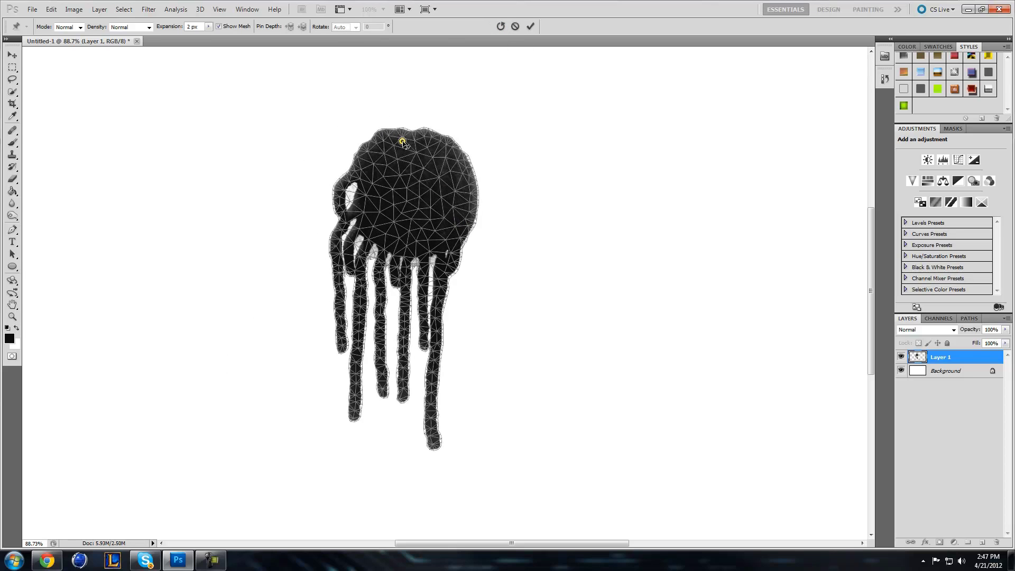
{"action": "left_click", "coordinate": [500, 26]}
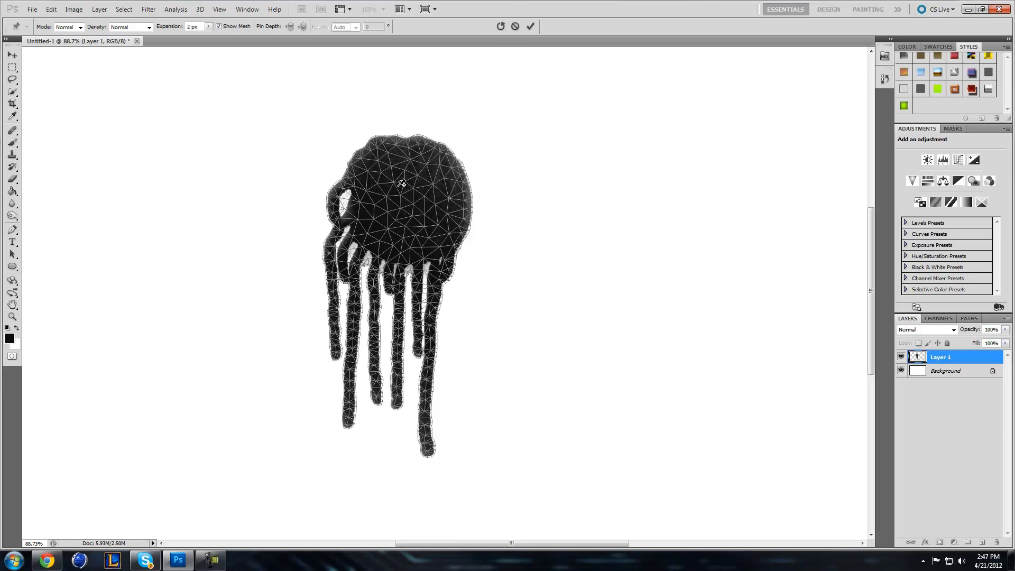
Step: Pin the splatter's round head and warp it so the drips swing down to the left, adding pins around its right edge
{"action": "left_click_drag", "start_coordinate": [411, 195], "coordinate": [419, 202]}
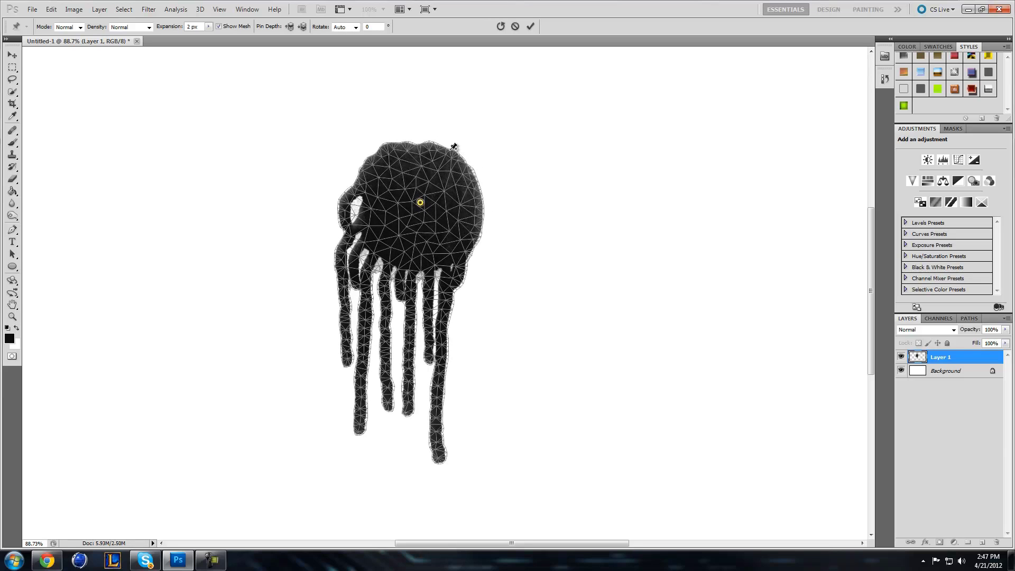
{"action": "left_click_drag", "start_coordinate": [453, 147], "coordinate": [409, 173]}
{"action": "left_click", "coordinate": [433, 201]}
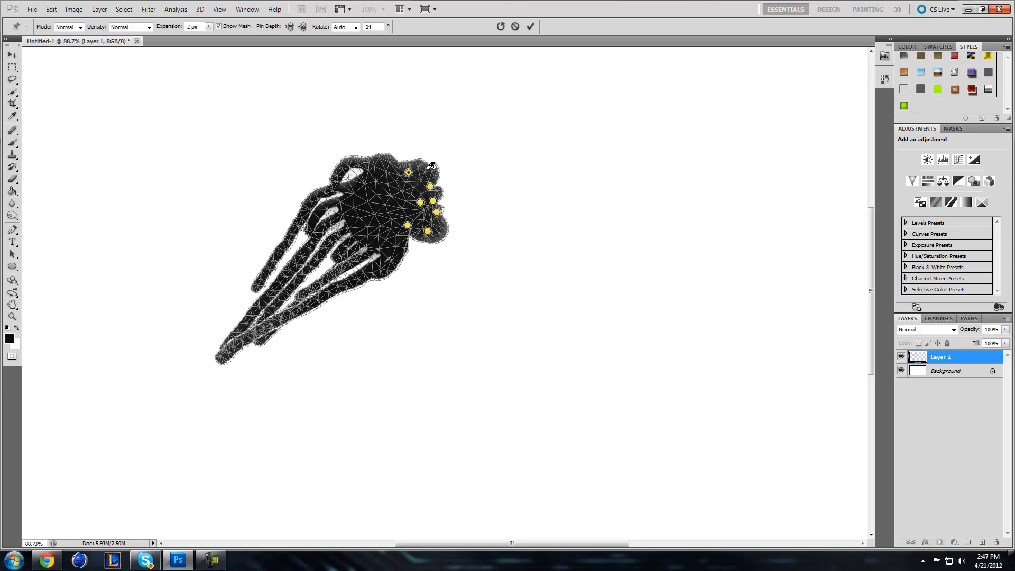
{"action": "left_click", "coordinate": [425, 175]}
{"action": "left_click", "coordinate": [435, 225]}
{"action": "left_click_drag", "start_coordinate": [435, 225], "coordinate": [364, 260]}
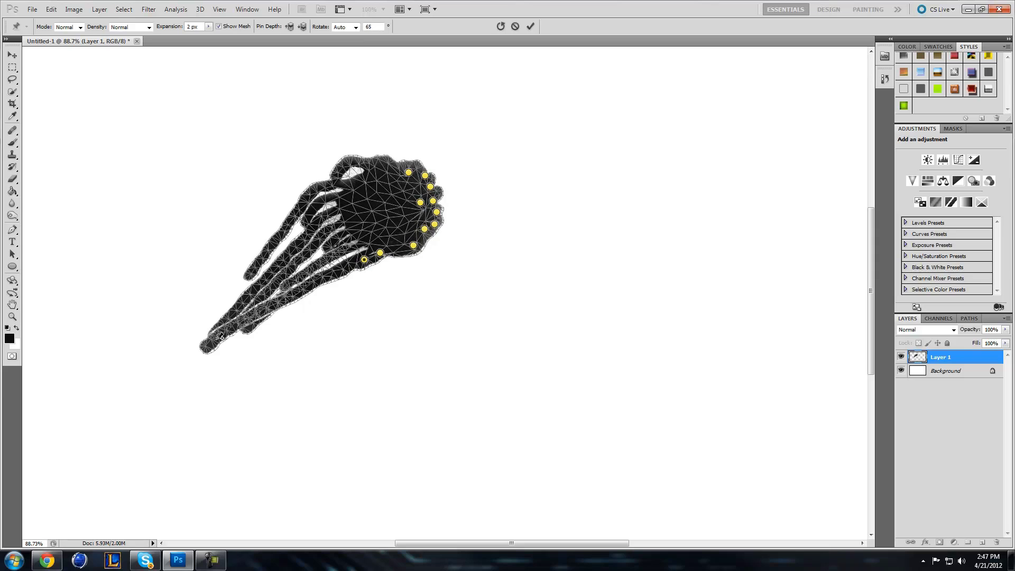
Step: Pull the longest drip out to the right into a curve and bend the shorter drip beside it downward with pins
{"action": "left_click_drag", "start_coordinate": [220, 336], "coordinate": [539, 377]}
{"action": "left_click_drag", "start_coordinate": [369, 323], "coordinate": [364, 374]}
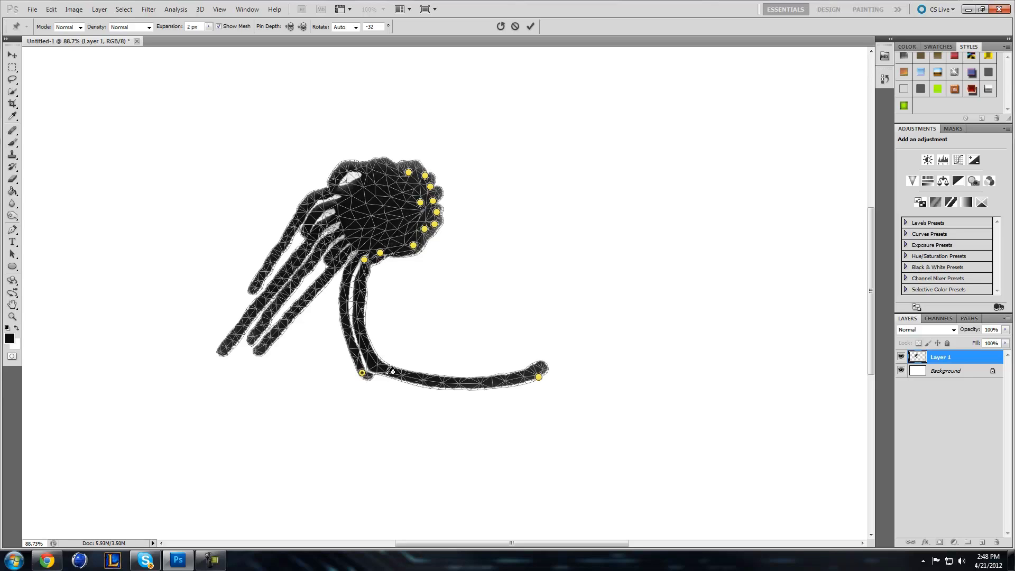
{"action": "left_click_drag", "start_coordinate": [391, 370], "coordinate": [423, 389]}
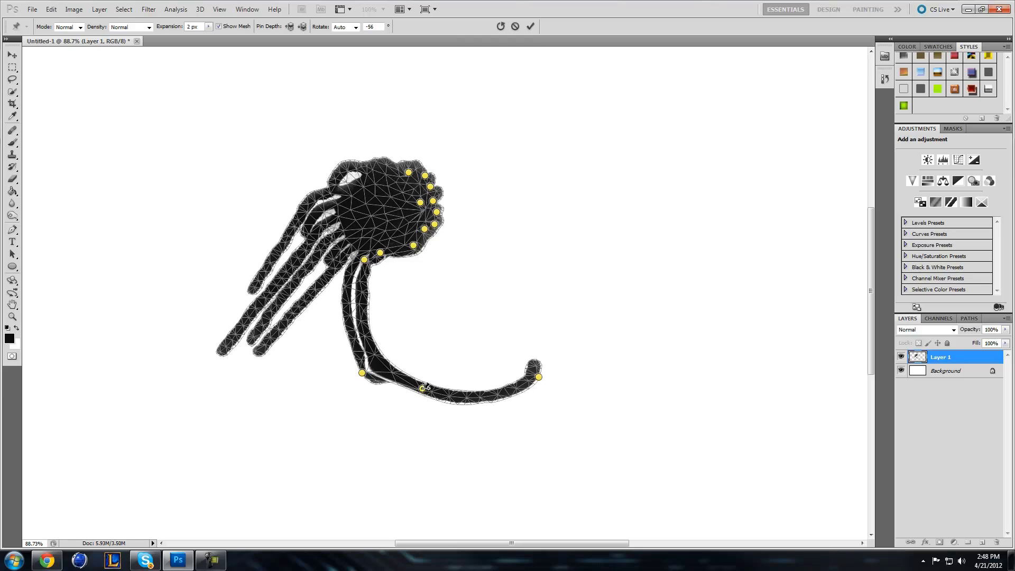
{"action": "left_click_drag", "start_coordinate": [362, 372], "coordinate": [372, 377]}
Step: Delete the pin where the pulled drips meet the head and the pin at the end of the shorter drip
{"action": "right_click", "coordinate": [373, 377]}
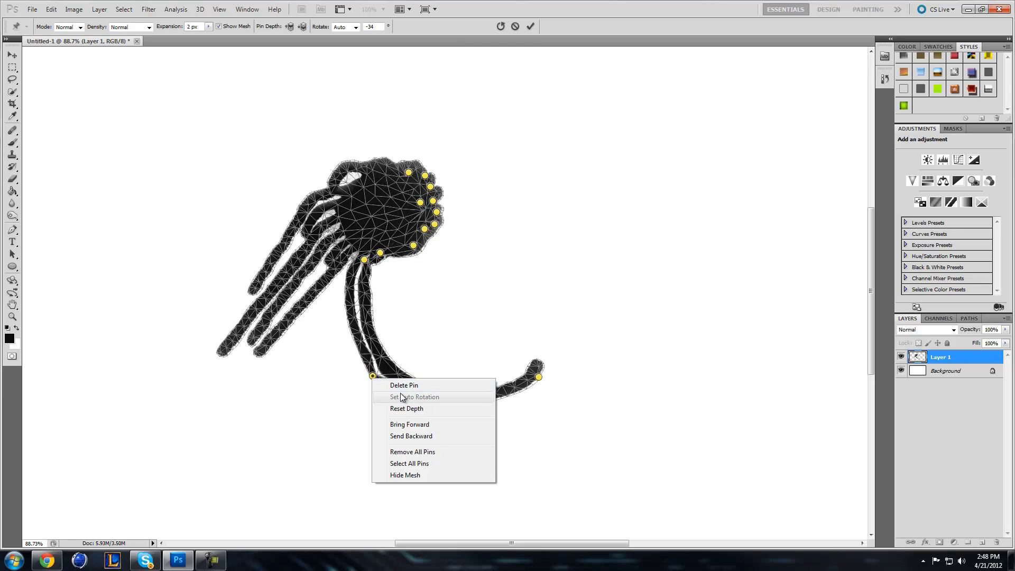
{"action": "right_click", "coordinate": [365, 261]}
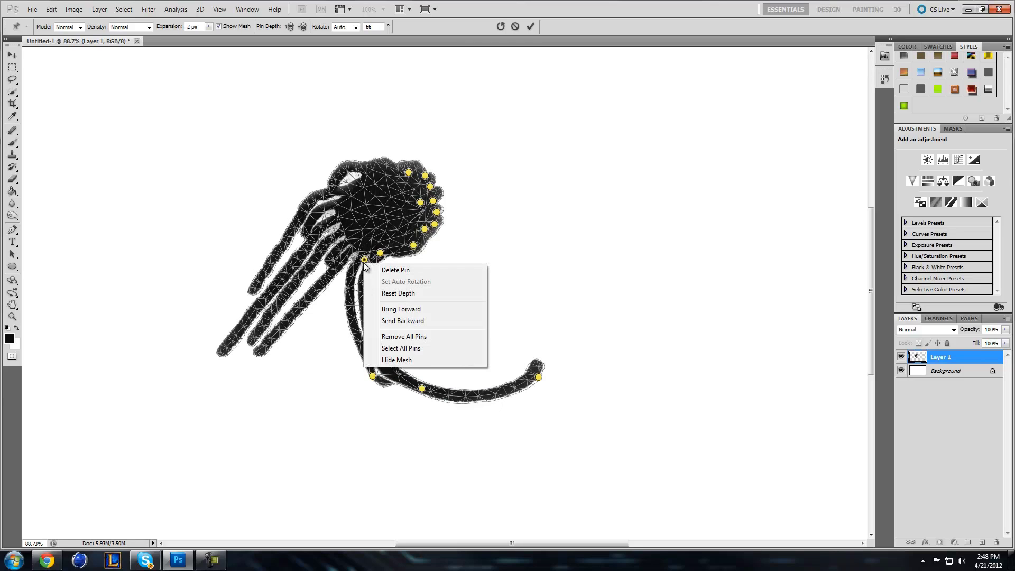
{"action": "left_click", "coordinate": [385, 270]}
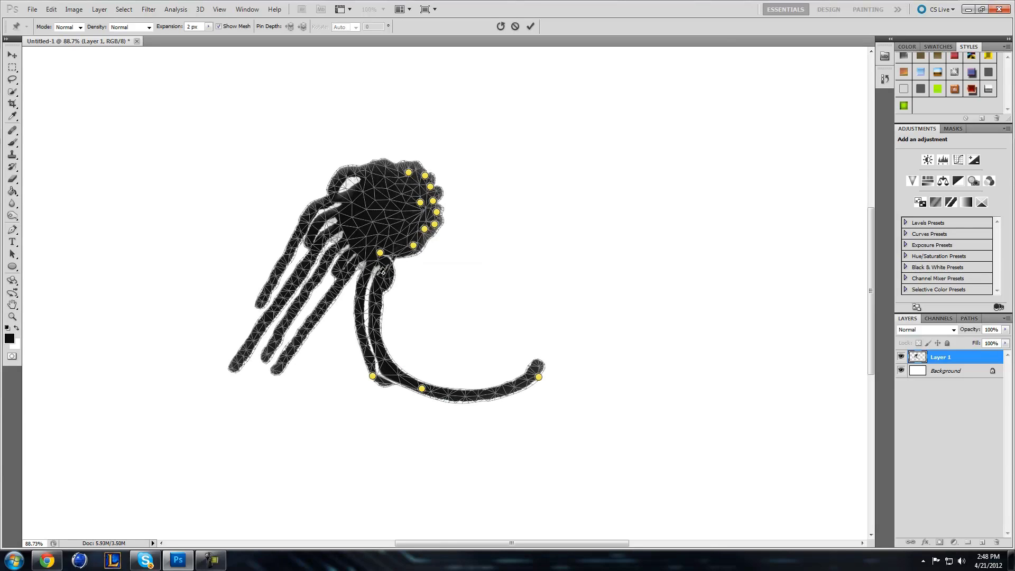
{"action": "right_click", "coordinate": [372, 376]}
{"action": "left_click", "coordinate": [389, 385]}
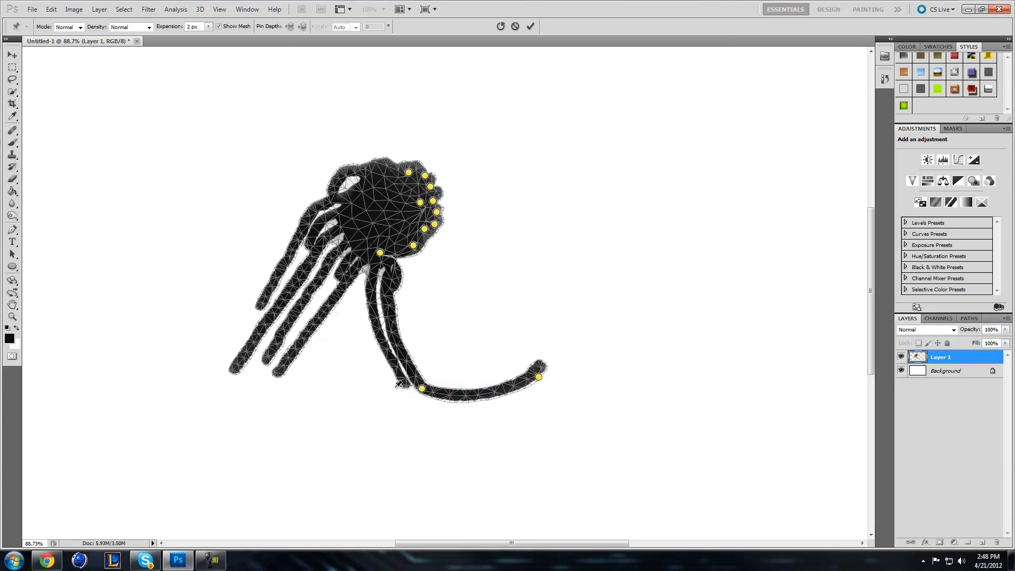
Step: Reposition the pins on the curved drip and along the head's lower edge to stretch the head downward
{"action": "left_click_drag", "start_coordinate": [421, 394], "coordinate": [446, 370]}
{"action": "left_click_drag", "start_coordinate": [389, 278], "coordinate": [380, 288]}
{"action": "left_click_drag", "start_coordinate": [380, 253], "coordinate": [416, 289]}
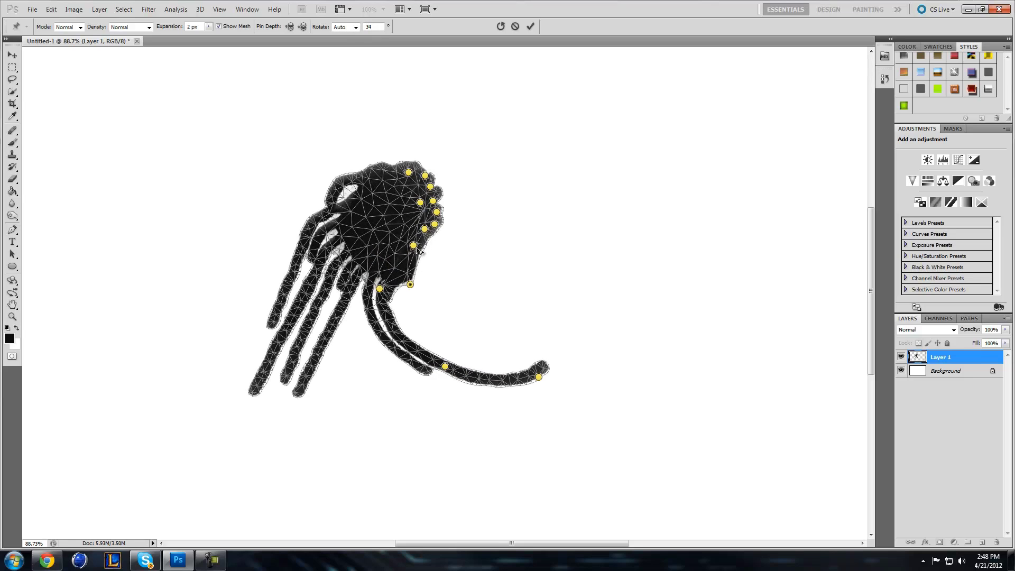
{"action": "left_click_drag", "start_coordinate": [416, 246], "coordinate": [426, 258]}
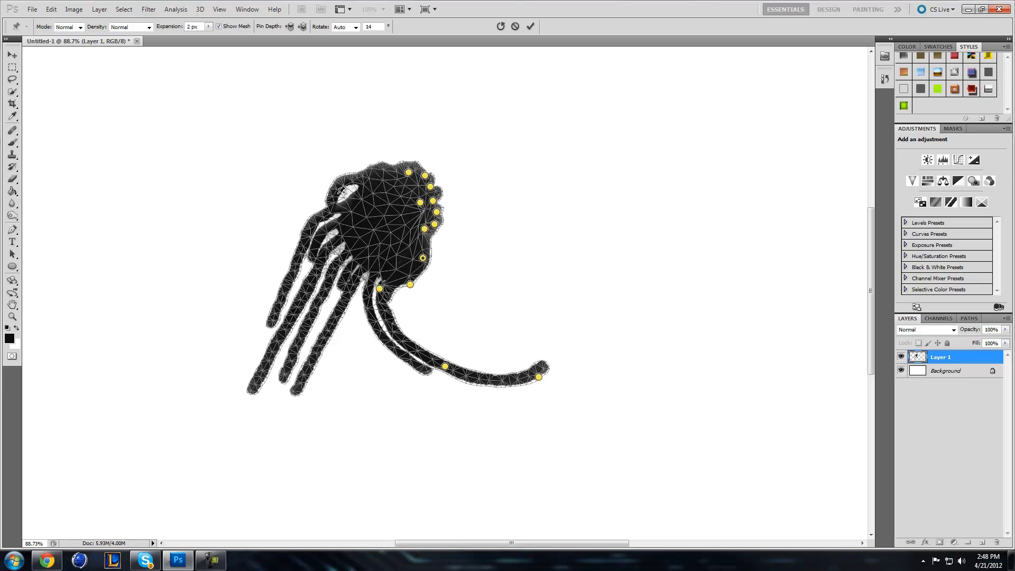
Step: Pull the remaining drips out to the lower right and upper right like long legs, and commit the Puppet Warp
{"action": "left_click_drag", "start_coordinate": [278, 284], "coordinate": [245, 458]}
{"action": "left_click_drag", "start_coordinate": [261, 505], "coordinate": [465, 518]}
{"action": "left_click_drag", "start_coordinate": [360, 448], "coordinate": [537, 486]}
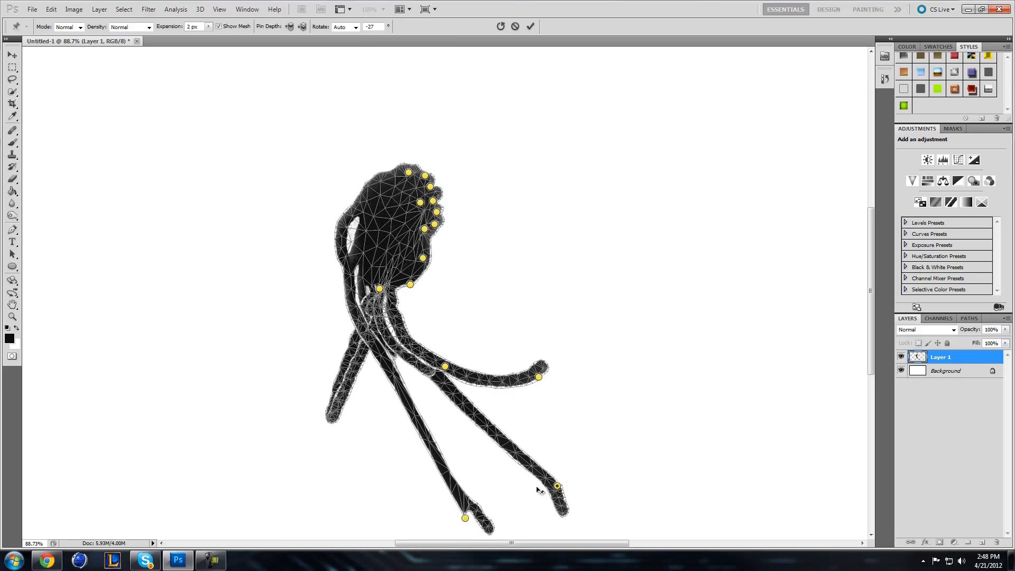
{"action": "left_click_drag", "start_coordinate": [344, 406], "coordinate": [587, 360]}
{"action": "left_click_drag", "start_coordinate": [376, 415], "coordinate": [670, 292]}
{"action": "left_click_drag", "start_coordinate": [542, 15], "coordinate": [715, 225]}
{"action": "left_click", "coordinate": [531, 27]}
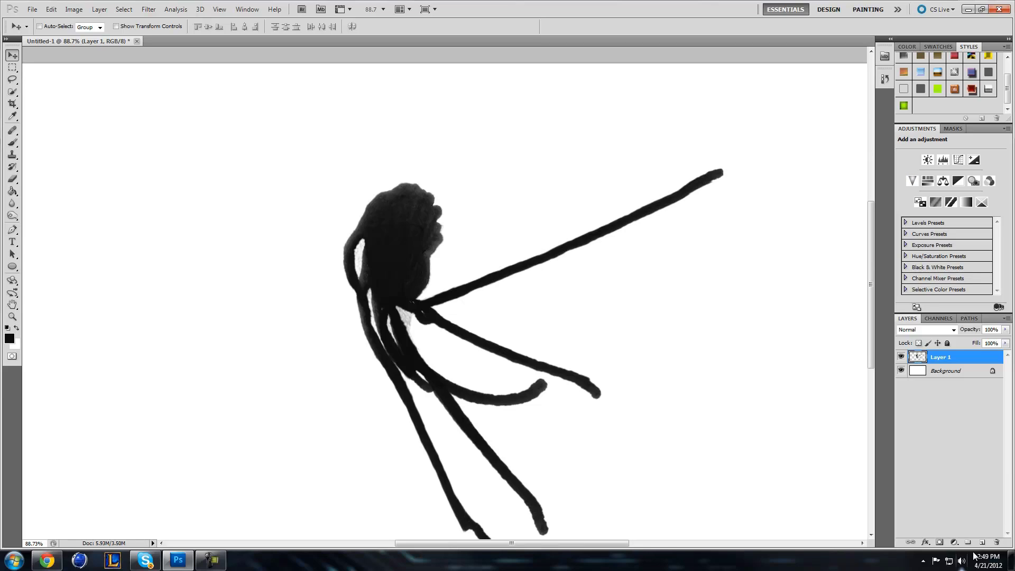
Step: Start a new Puppet Warp on the splatter layer and pull the whole shape to the right with a pin in the head
{"action": "scroll", "coordinate": [418, 342], "scroll_direction": "down", "scroll_amount": 1}
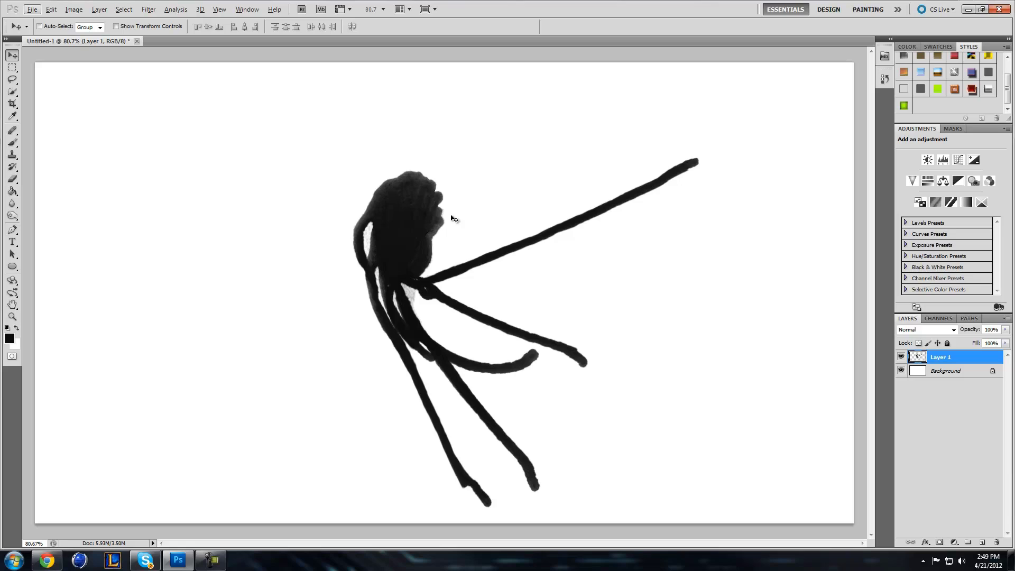
{"action": "scroll", "coordinate": [433, 318], "scroll_direction": "up", "scroll_amount": 3}
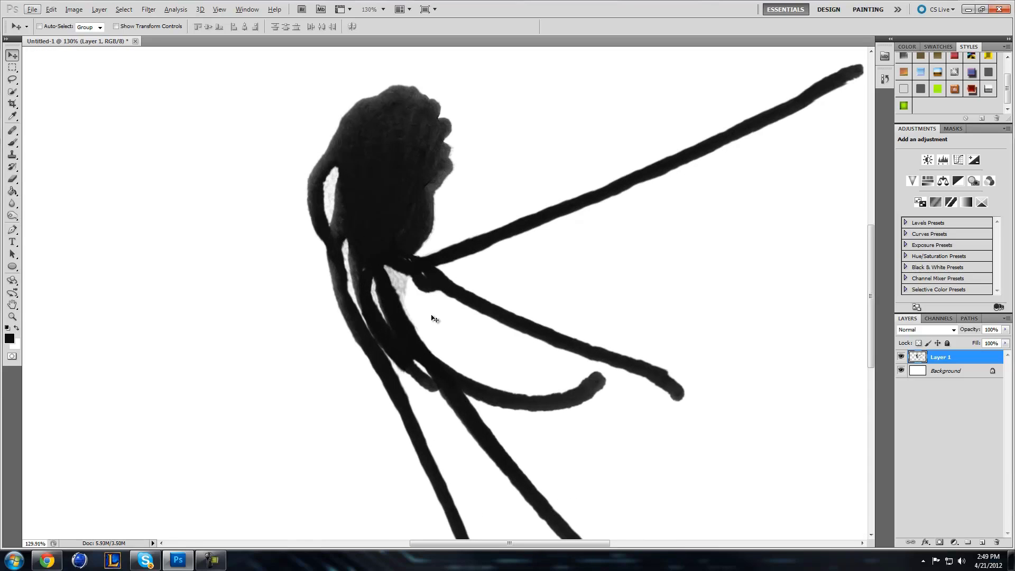
{"action": "left_click", "coordinate": [51, 9]}
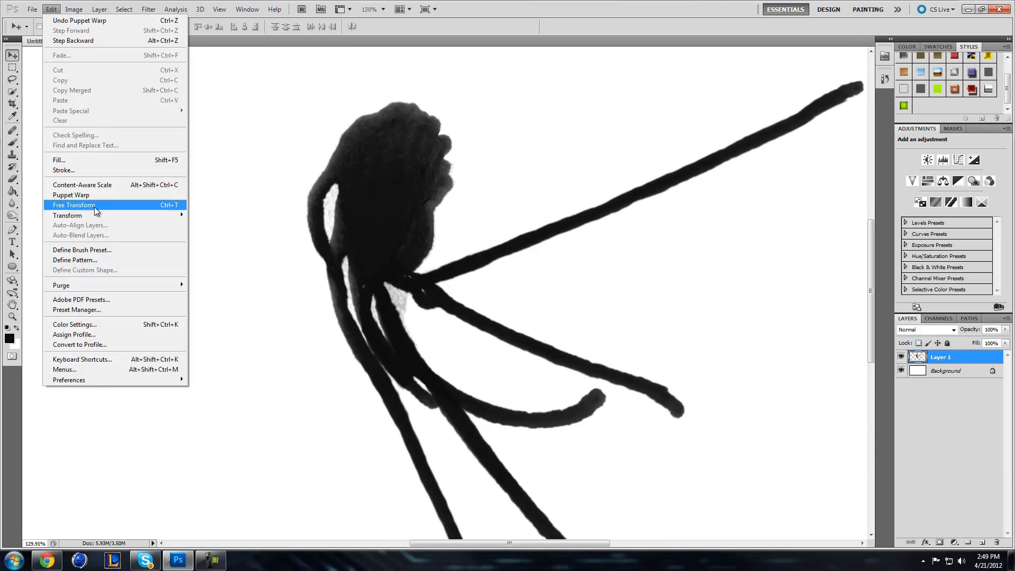
{"action": "left_click", "coordinate": [79, 195]}
{"action": "left_click_drag", "start_coordinate": [378, 143], "coordinate": [518, 169]}
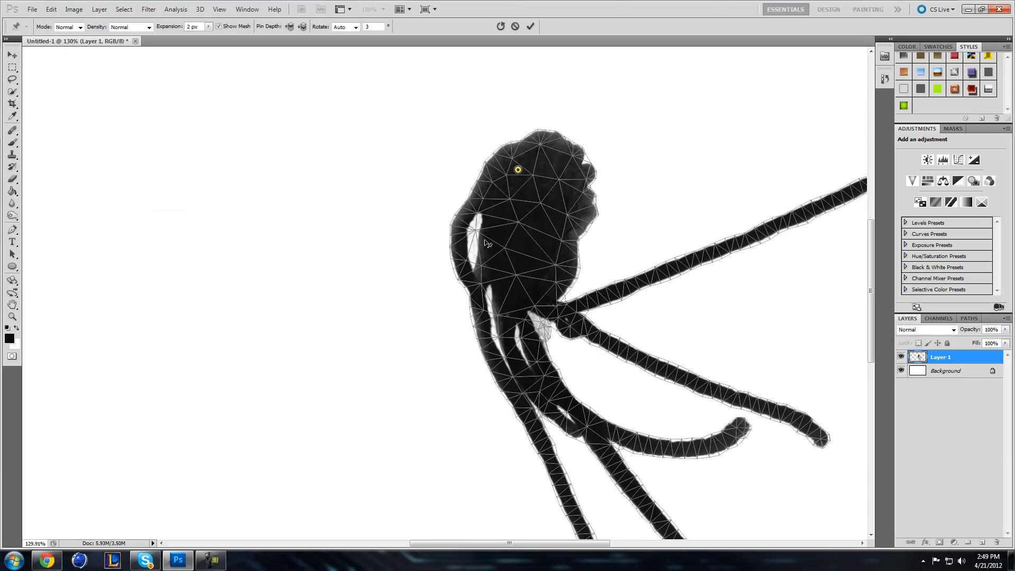
Step: Place pins around the head and pull them outward and upward to widen and stretch it
{"action": "left_click_drag", "start_coordinate": [492, 239], "coordinate": [432, 238]}
{"action": "left_click_drag", "start_coordinate": [535, 240], "coordinate": [606, 237]}
{"action": "left_click_drag", "start_coordinate": [473, 209], "coordinate": [474, 159]}
{"action": "left_click_drag", "start_coordinate": [471, 327], "coordinate": [502, 348]}
{"action": "left_click_drag", "start_coordinate": [506, 229], "coordinate": [510, 169]}
{"action": "left_click_drag", "start_coordinate": [550, 249], "coordinate": [641, 236]}
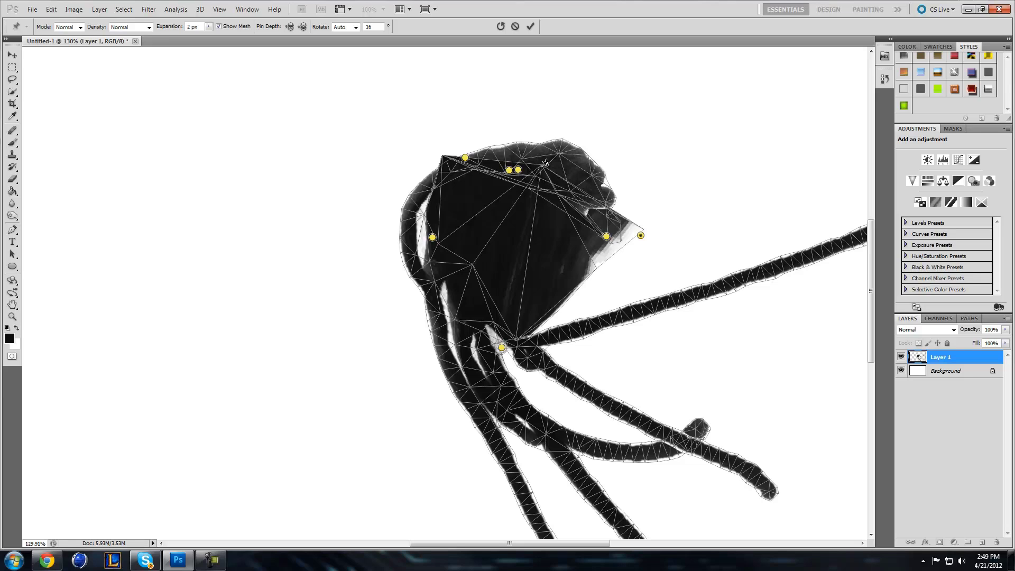
{"action": "left_click_drag", "start_coordinate": [543, 168], "coordinate": [559, 115]}
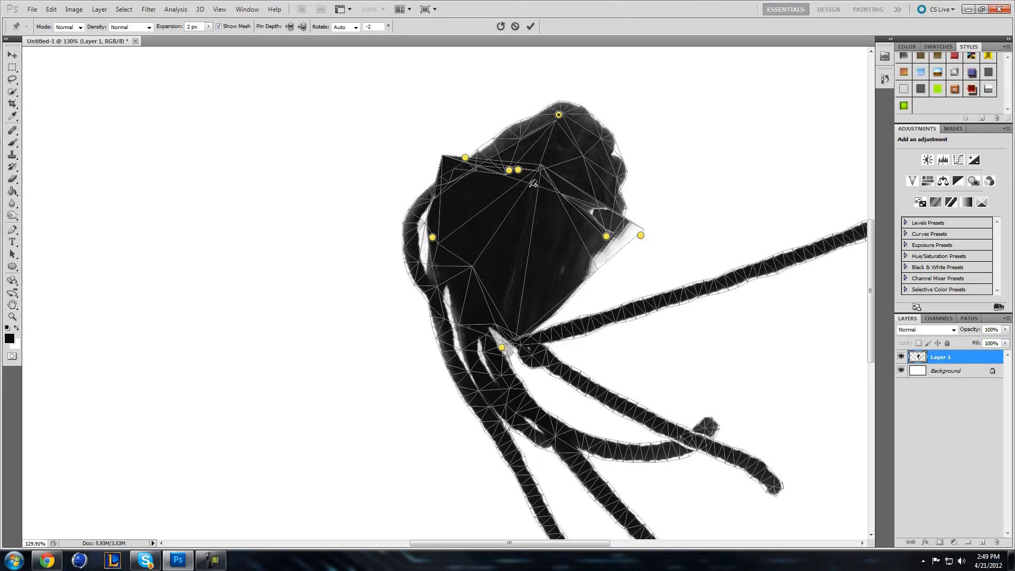
Step: Pull the bottom of the head out to the lower left with another pin and commit the Puppet Warp
{"action": "left_click", "coordinate": [533, 183]}
{"action": "left_click", "coordinate": [516, 212]}
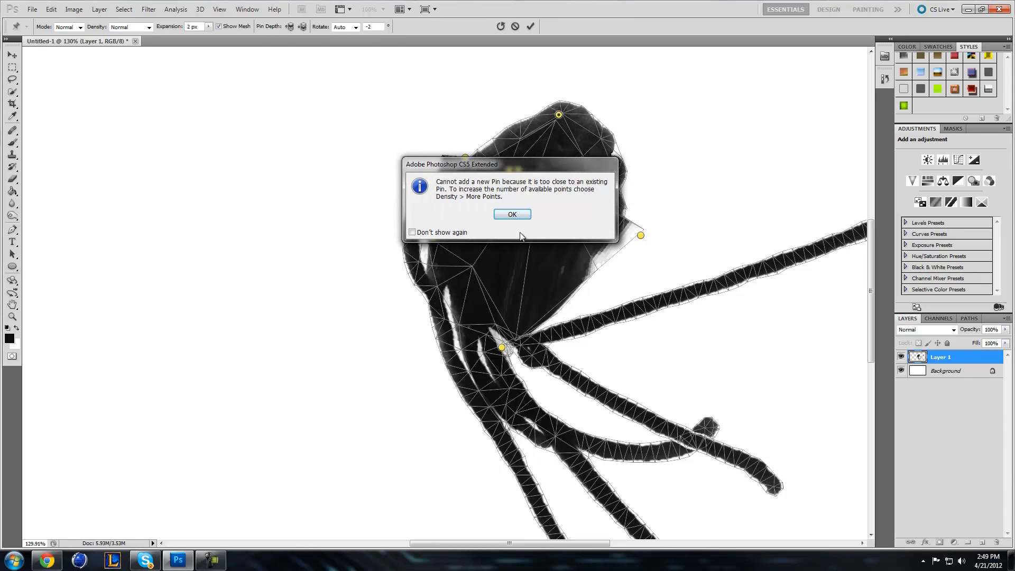
{"action": "left_click", "coordinate": [516, 214]}
{"action": "left_click_drag", "start_coordinate": [498, 289], "coordinate": [413, 368]}
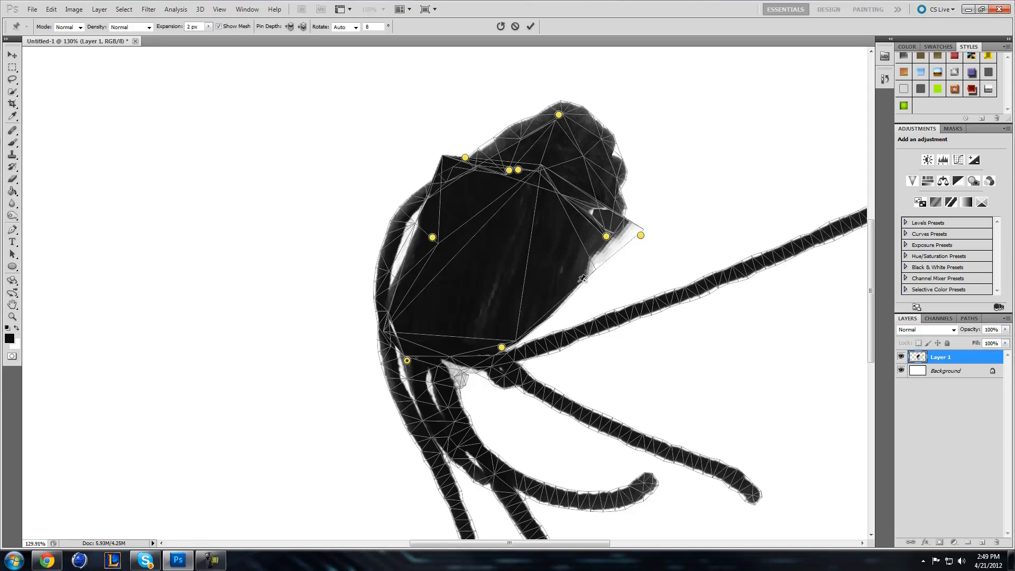
{"action": "left_click", "coordinate": [530, 26]}
Step: Inspect the warped head up close and undo the last Puppet Warp
{"action": "scroll", "coordinate": [487, 165], "scroll_direction": "up", "scroll_amount": 1}
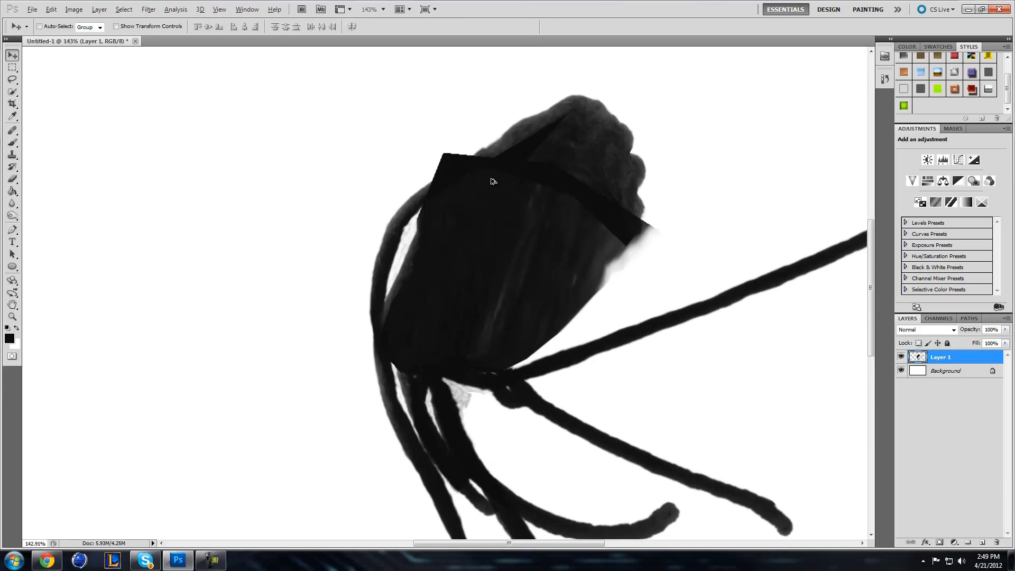
{"action": "scroll", "coordinate": [670, 238], "scroll_direction": "up", "scroll_amount": 4}
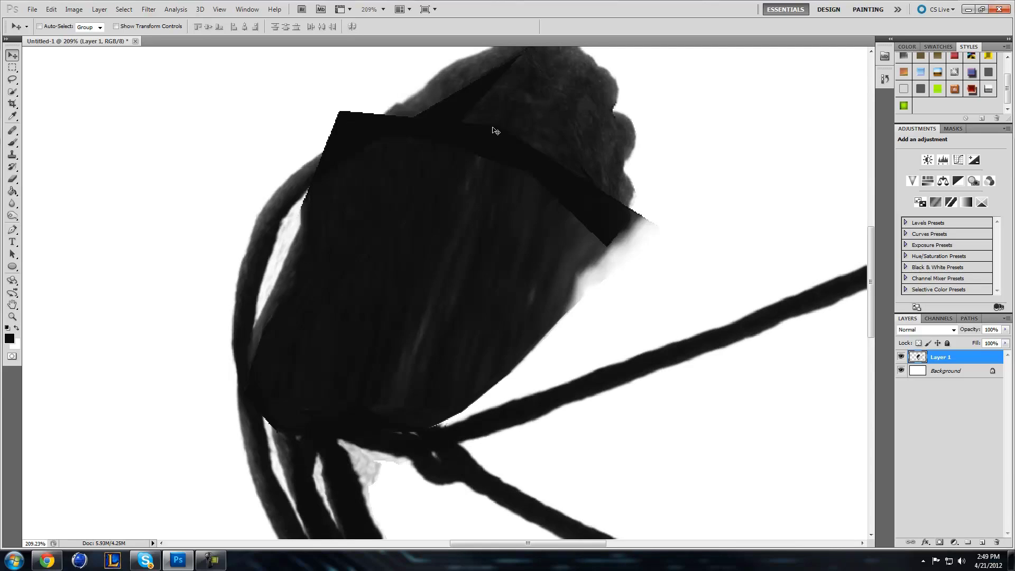
{"action": "scroll", "coordinate": [404, 134], "scroll_direction": "down", "scroll_amount": 5}
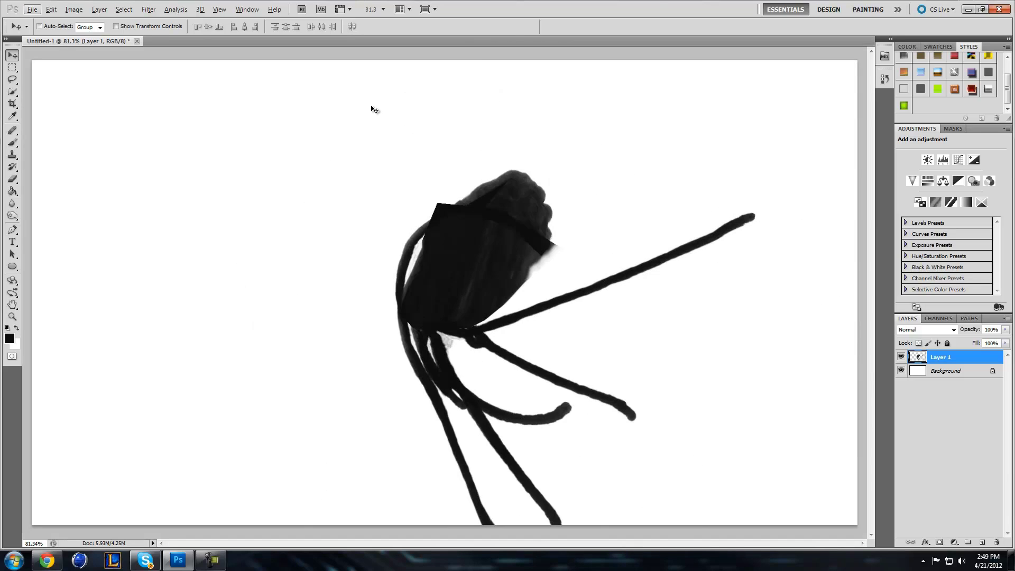
{"action": "key", "text": "ctrl+z"}
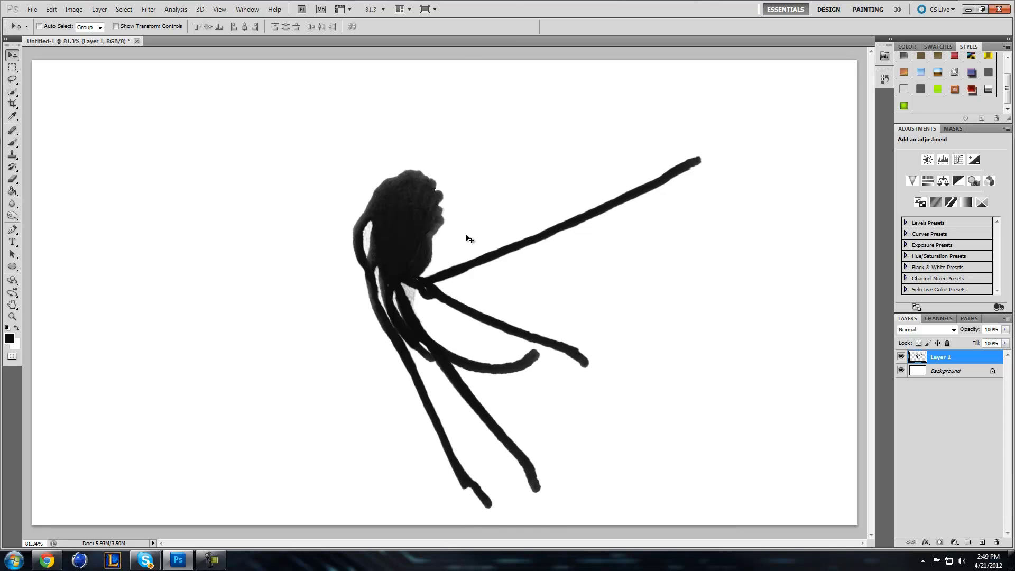
Step: Try the Warp transform on the splatter, pulling its upper-left corner outward and bending the mesh around the head, and cancel it
{"action": "left_click", "coordinate": [51, 10]}
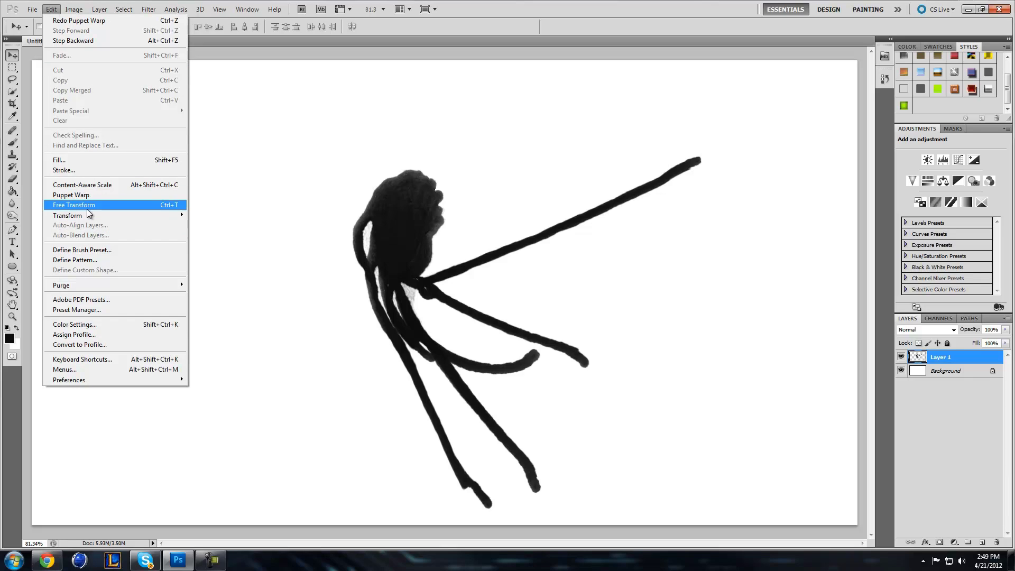
{"action": "mouse_move", "coordinate": [96, 218]}
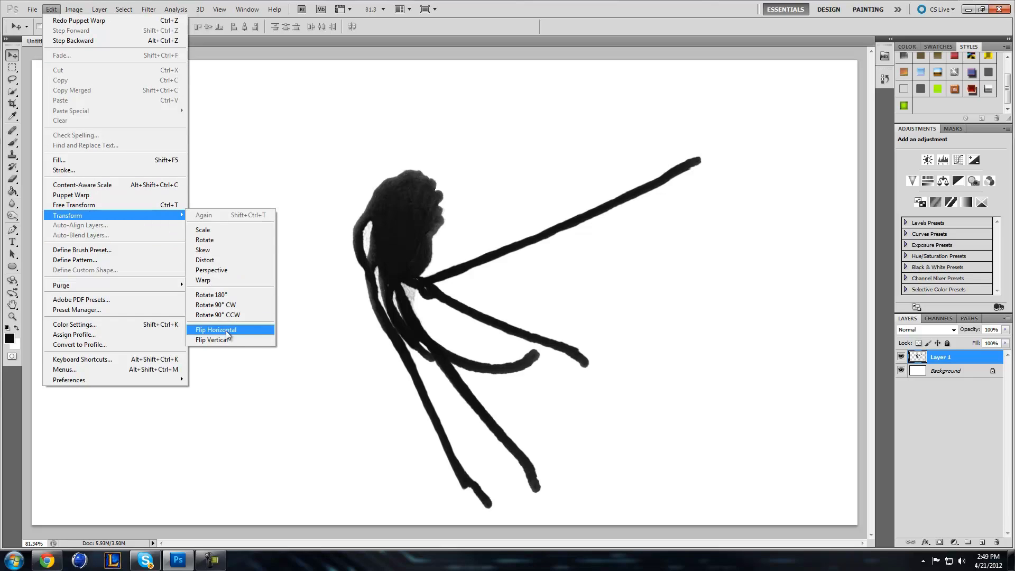
{"action": "left_click", "coordinate": [204, 280]}
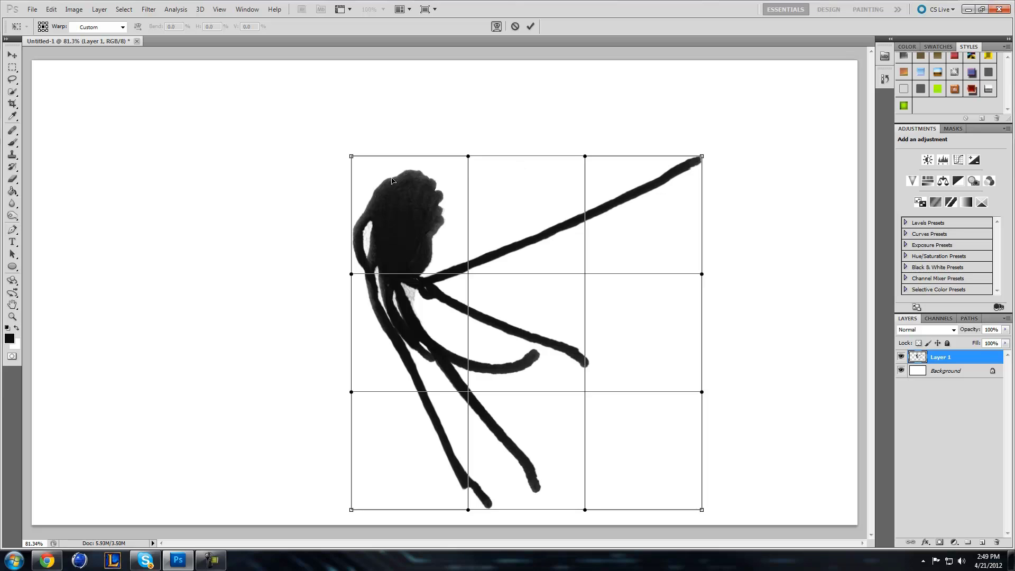
{"action": "left_click_drag", "start_coordinate": [351, 157], "coordinate": [220, 250]}
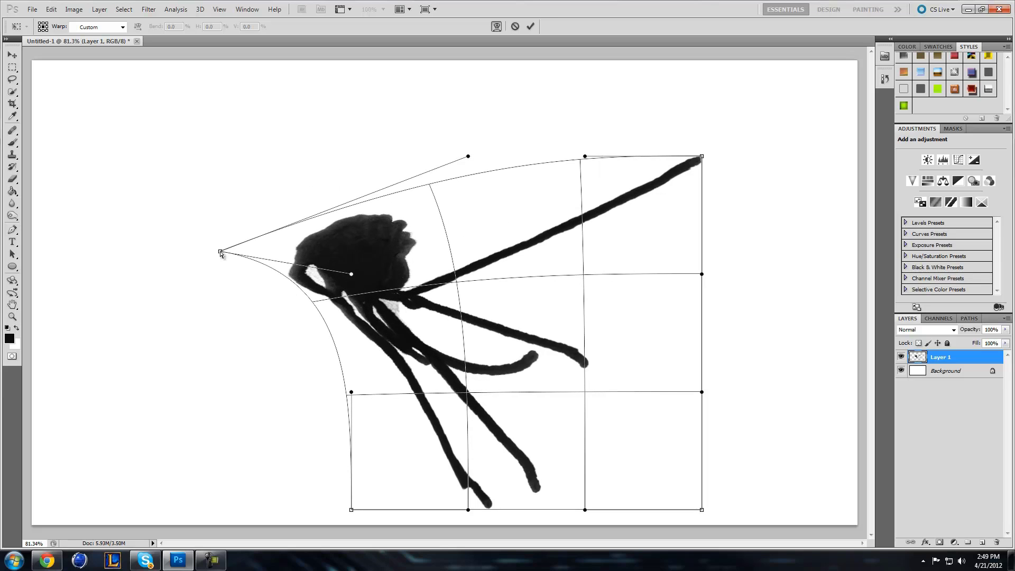
{"action": "left_click_drag", "start_coordinate": [352, 393], "coordinate": [247, 297]}
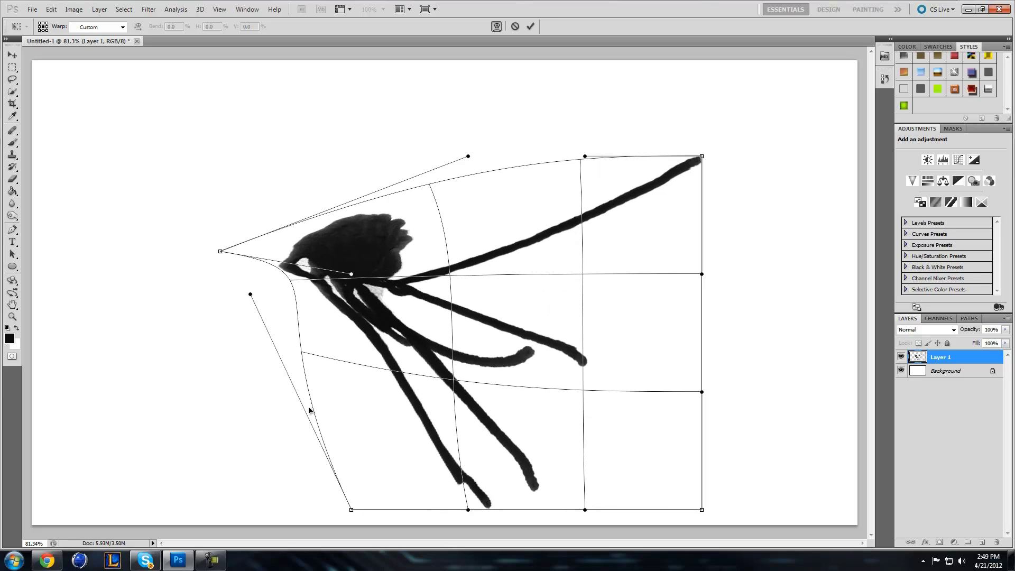
{"action": "mouse_move", "coordinate": [503, 327]}
{"action": "left_mouse_down"}
{"action": "mouse_move", "coordinate": [500, 360]}
{"action": "mouse_move", "coordinate": [391, 368]}
{"action": "mouse_move", "coordinate": [427, 324]}
{"action": "mouse_move", "coordinate": [416, 331]}
{"action": "left_mouse_up"}
{"action": "left_click_drag", "start_coordinate": [414, 229], "coordinate": [425, 219]}
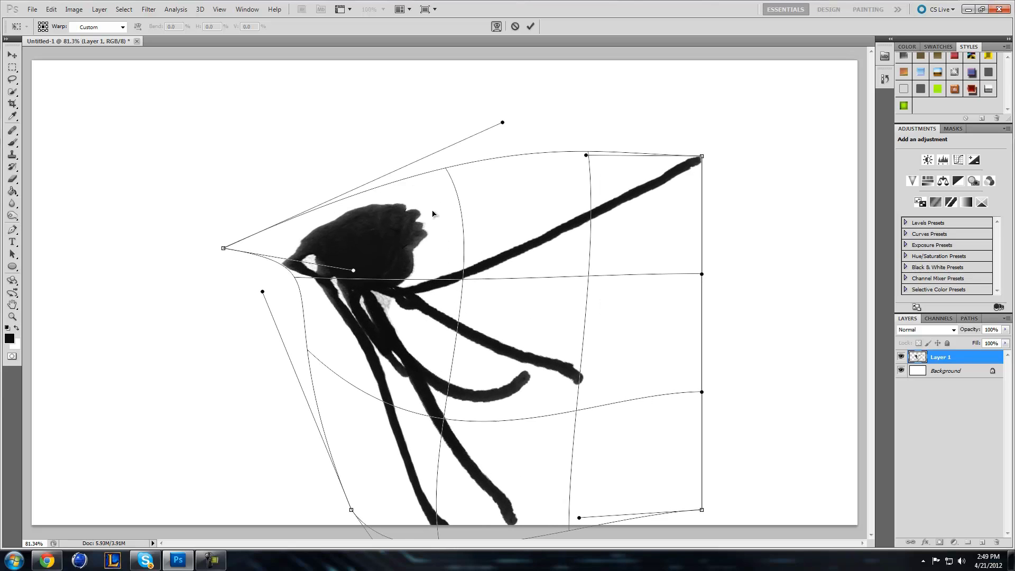
{"action": "left_click_drag", "start_coordinate": [367, 323], "coordinate": [421, 316]}
{"action": "left_click_drag", "start_coordinate": [458, 227], "coordinate": [423, 223]}
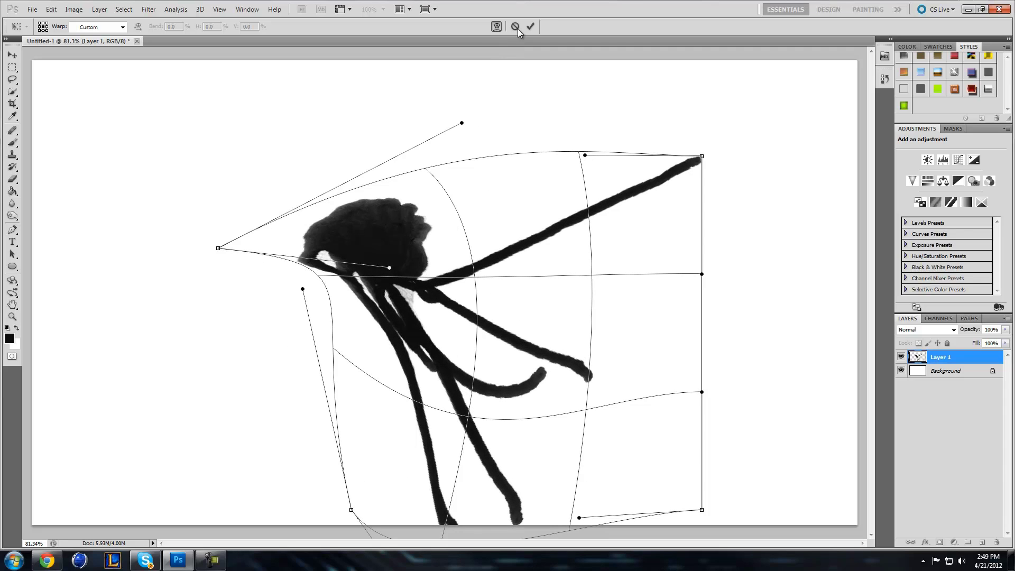
{"action": "left_click", "coordinate": [515, 26]}
Step: Delete Layer 1 with the splatter
{"action": "left_click", "coordinate": [51, 9]}
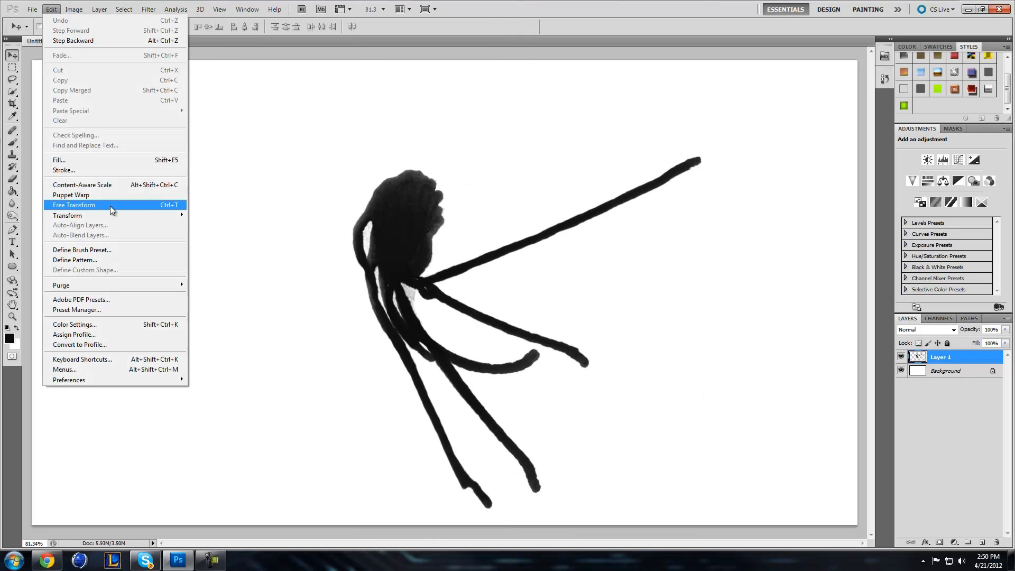
{"action": "left_click", "coordinate": [956, 358]}
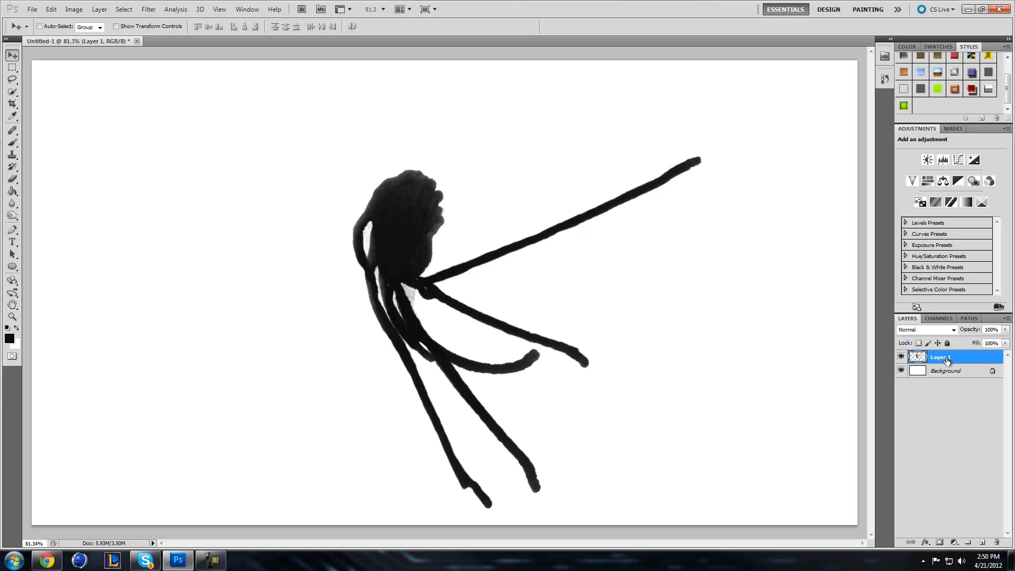
{"action": "key", "text": "Delete"}
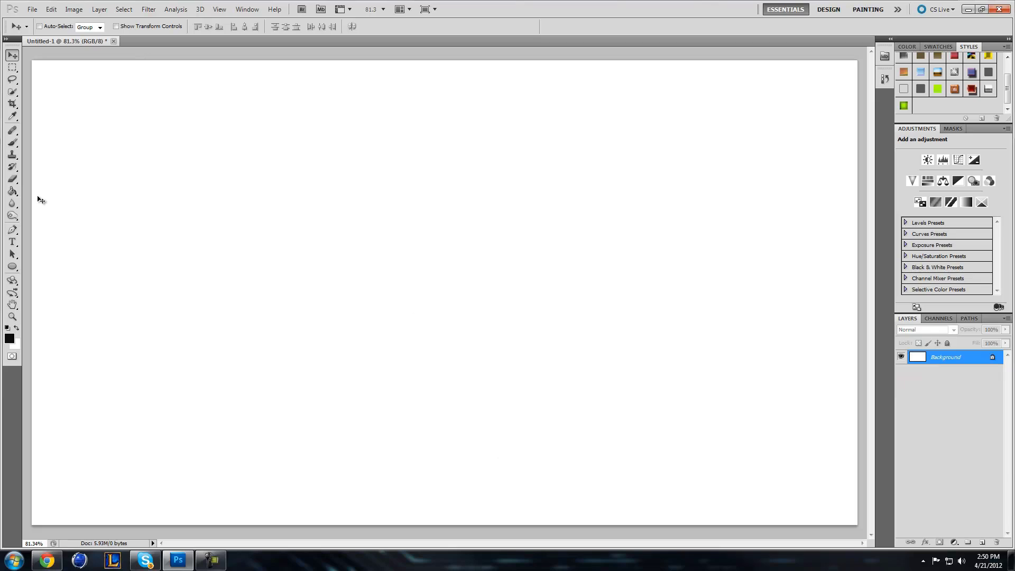
Step: Add the text "CARAMEL" in Tahoma at 36 pt, left of the canvas centre
{"action": "left_click", "coordinate": [12, 242]}
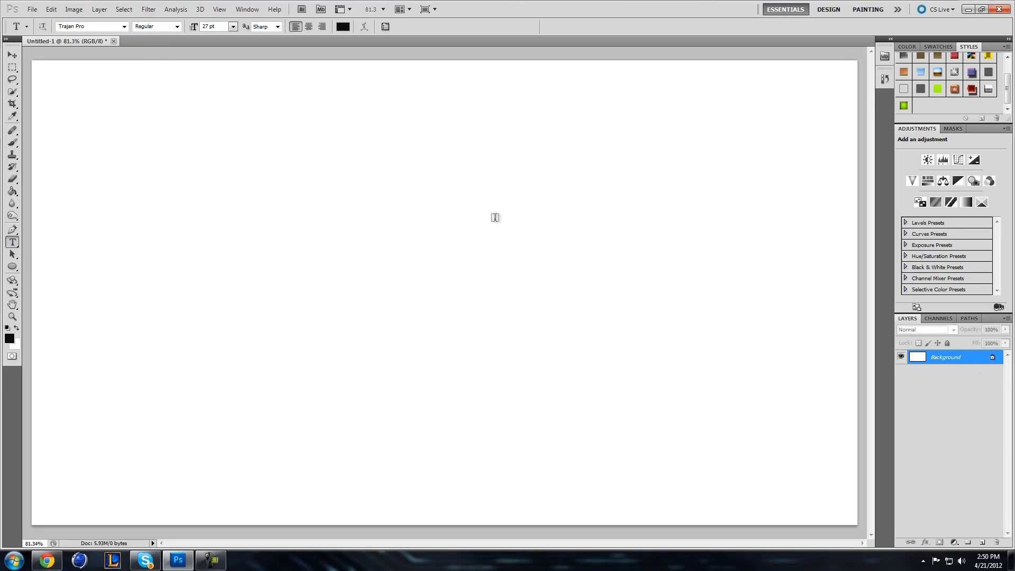
{"action": "left_click", "coordinate": [102, 26]}
{"action": "type", "text": "Tahoma"}
{"action": "left_click", "coordinate": [271, 321]}
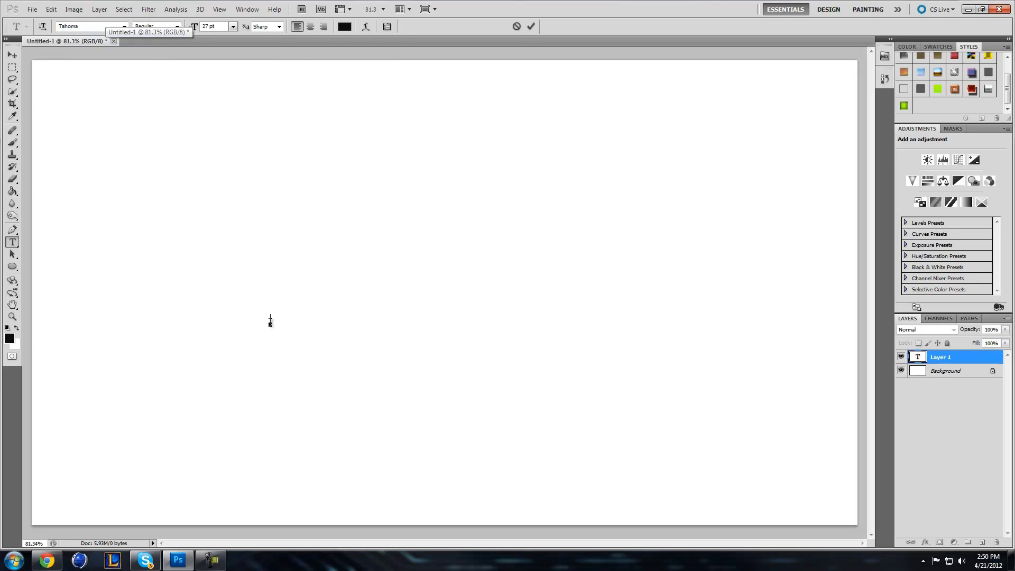
{"action": "left_click", "coordinate": [233, 26]}
{"action": "left_click", "coordinate": [225, 172]}
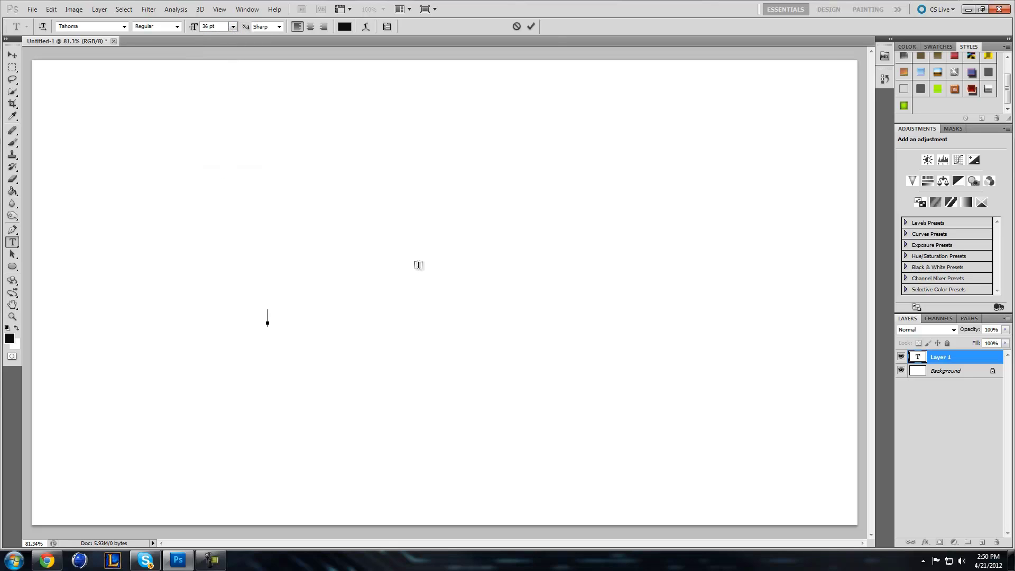
{"action": "type", "text": "CARAMEL"}
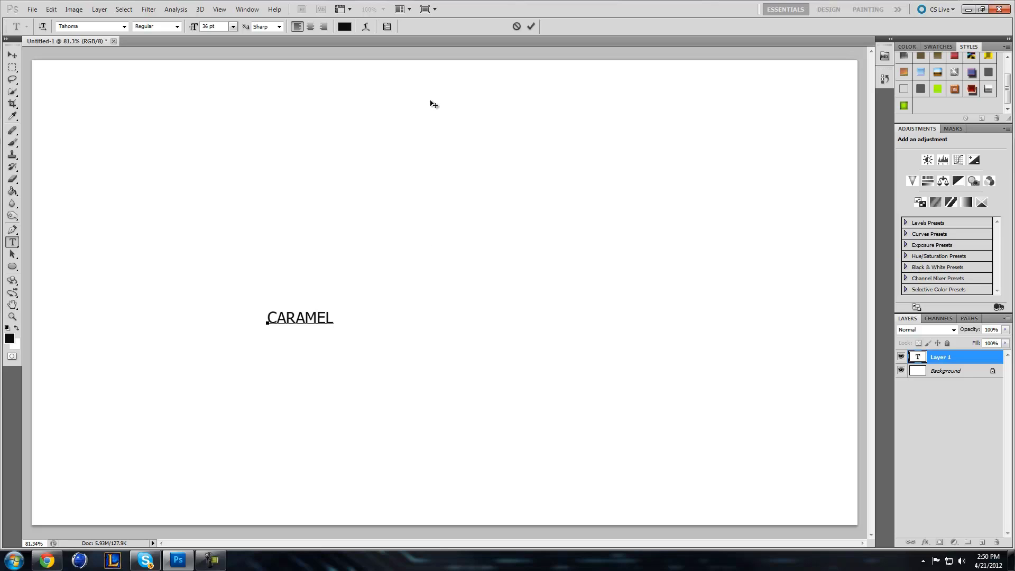
Step: Enlarge the whole CARAMEL text to 91 pt and commit the text edit
{"action": "key", "text": "ctrl+a"}
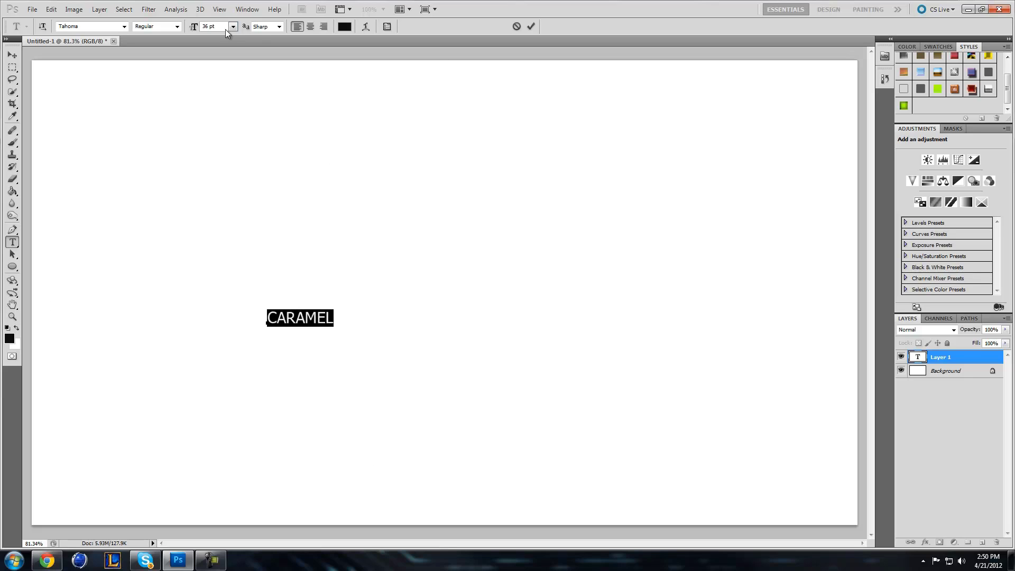
{"action": "left_click", "coordinate": [232, 26]}
{"action": "left_click", "coordinate": [233, 206]}
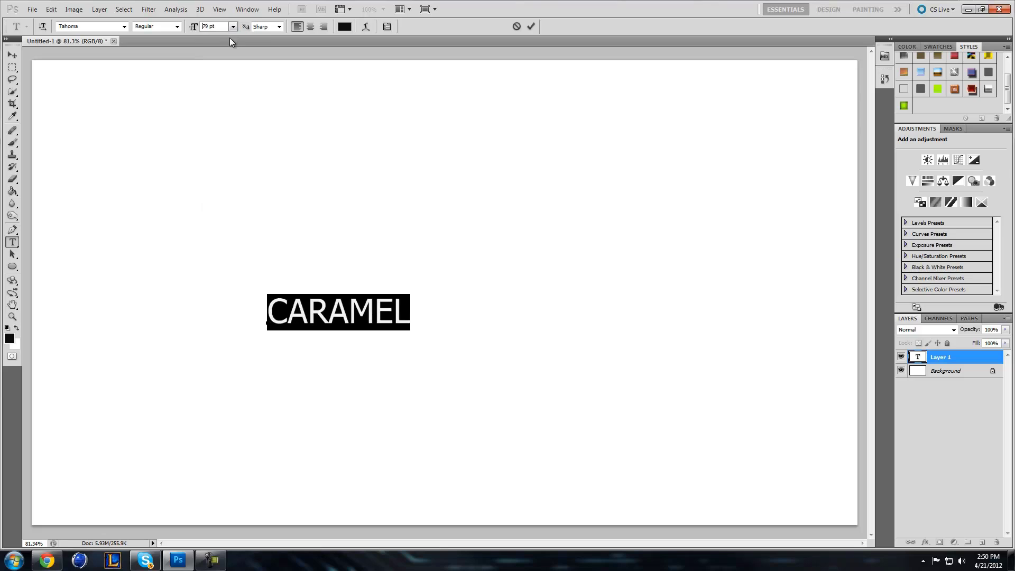
{"action": "key", "text": "Up"}
{"action": "key", "text": "Up"}
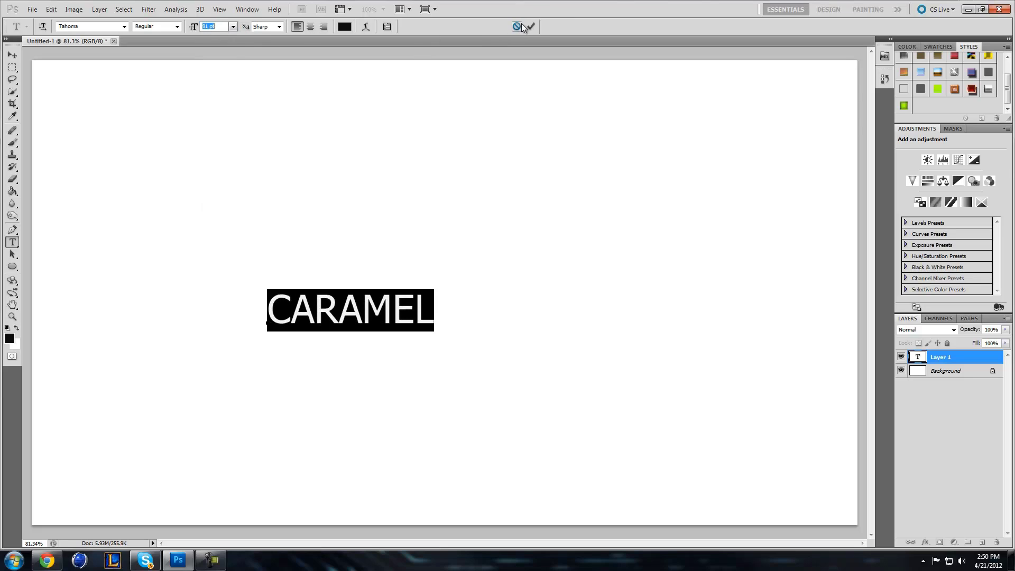
{"action": "left_click", "coordinate": [530, 27]}
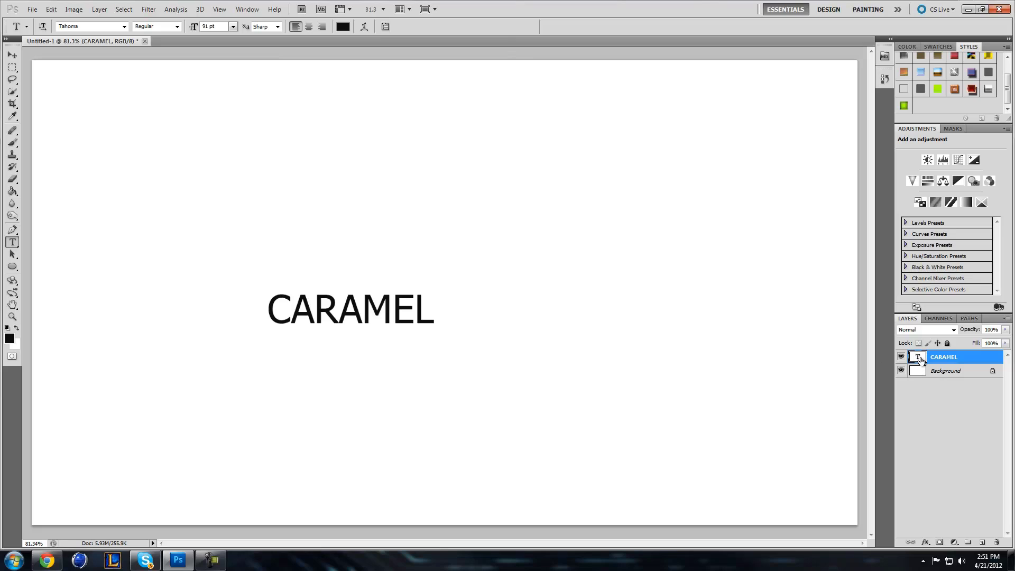
Step: Change the CARAMEL text's font to Tekton Pro with the Bold Extended style
{"action": "double_click", "coordinate": [918, 357]}
{"action": "left_click", "coordinate": [113, 25]}
{"action": "scroll", "coordinate": [113, 25], "scroll_direction": "down", "scroll_amount": 1}
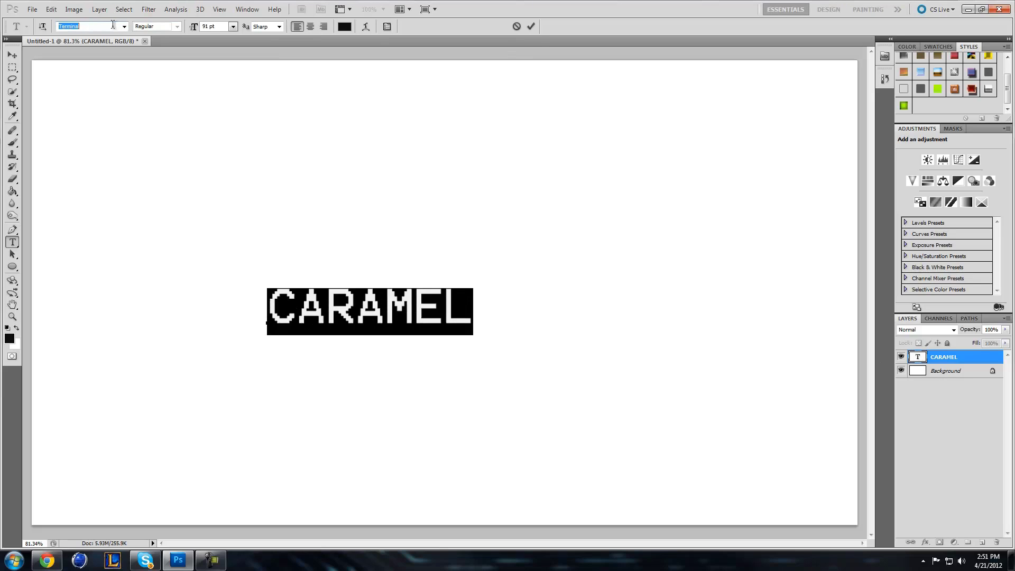
{"action": "scroll", "coordinate": [113, 26], "scroll_direction": "up", "scroll_amount": 1}
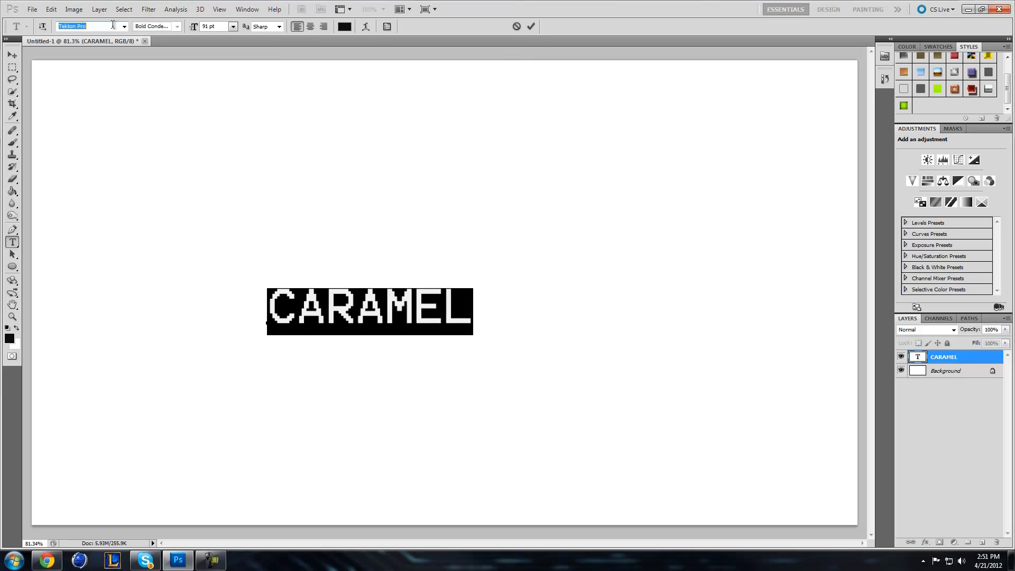
{"action": "left_click", "coordinate": [531, 27]}
{"action": "left_click", "coordinate": [151, 26]}
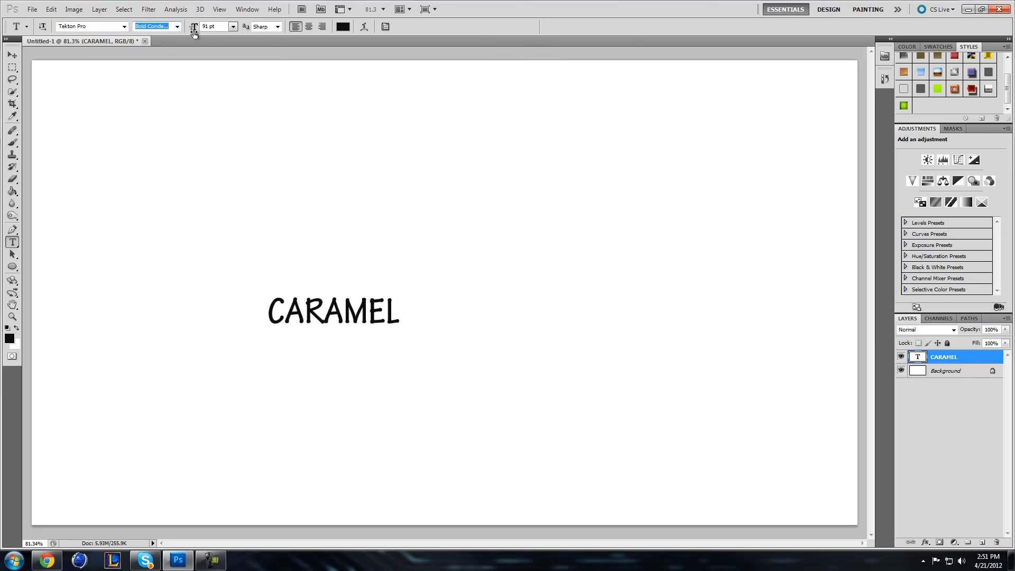
{"action": "left_click", "coordinate": [177, 26]}
{"action": "left_click", "coordinate": [167, 63]}
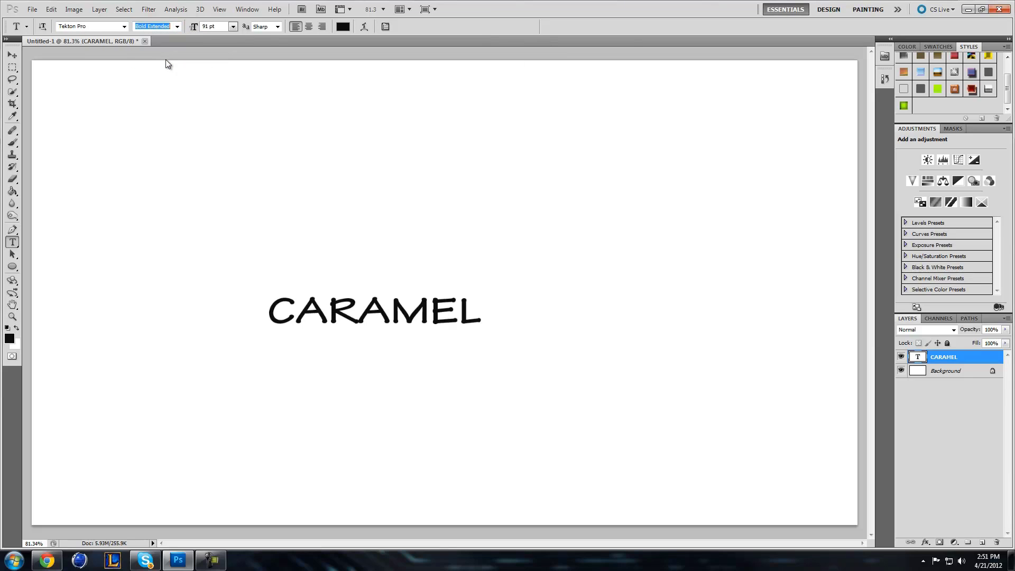
Step: Apply the glossy orange preset layer style to the CARAMEL text and switch its font style to Bold Oblique
{"action": "left_click", "coordinate": [954, 94]}
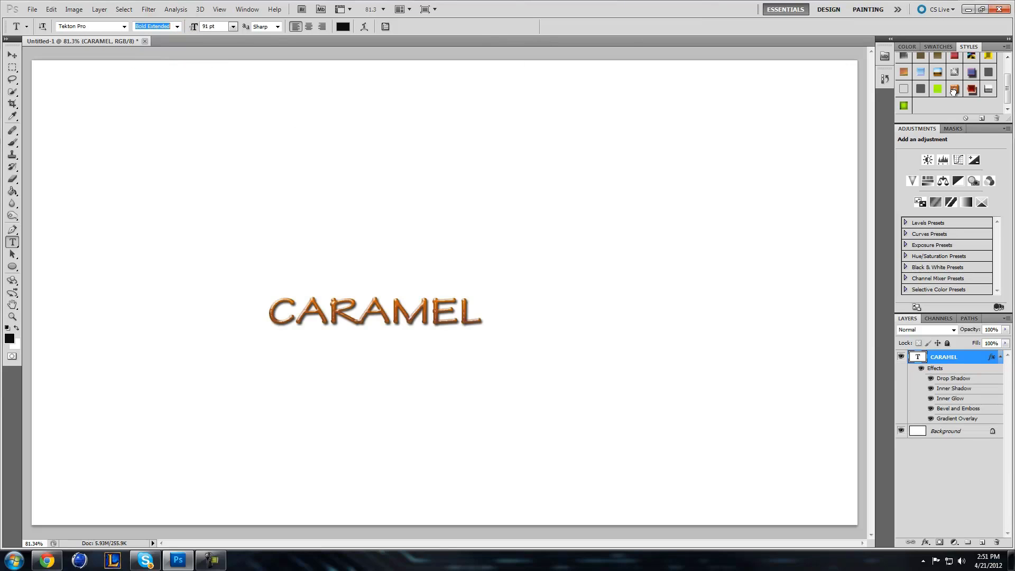
{"action": "key", "text": "Up"}
{"action": "key", "text": "Up"}
{"action": "key", "text": "Down"}
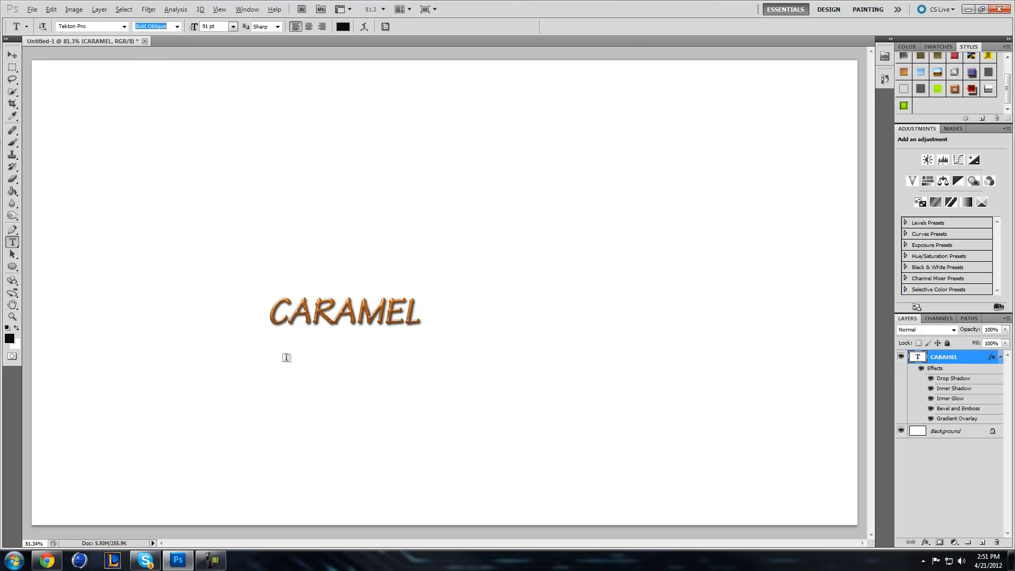
Step: Try neighbouring fonts such as Tahoma on the CARAMEL text and return it to Tekton Pro
{"action": "key", "text": "alt"}
{"action": "left_click", "coordinate": [97, 25]}
{"action": "key", "text": "Up"}
{"action": "key", "text": "Up"}
{"action": "key", "text": "Up"}
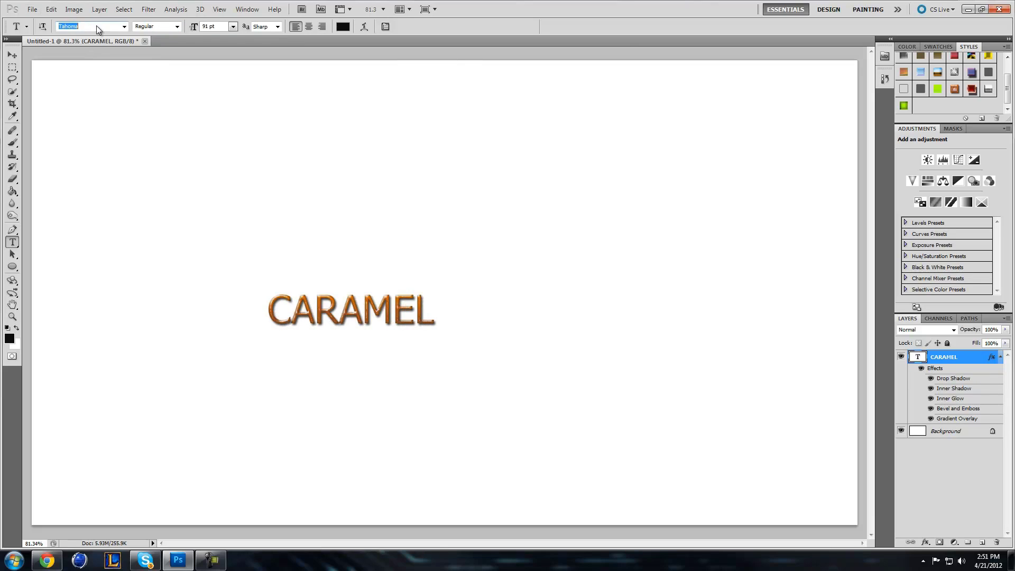
{"action": "key", "text": "Down"}
{"action": "key", "text": "Down"}
{"action": "key", "text": "Down"}
{"action": "key", "text": "Up"}
{"action": "key", "text": "Down"}
Step: Set the CARAMEL text's font style to Bold Extended
{"action": "left_click", "coordinate": [166, 27]}
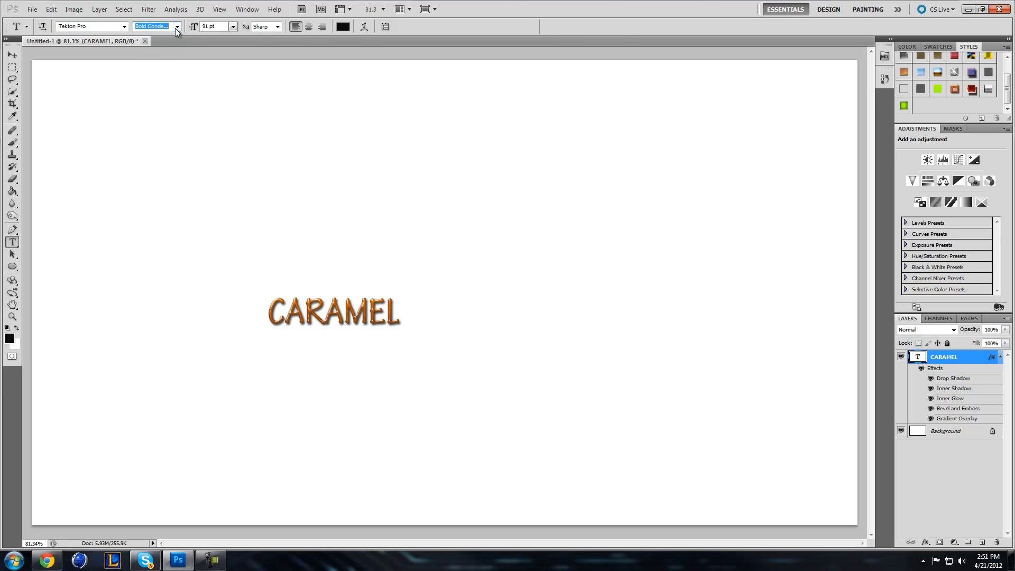
{"action": "left_click", "coordinate": [177, 26]}
{"action": "left_click", "coordinate": [165, 55]}
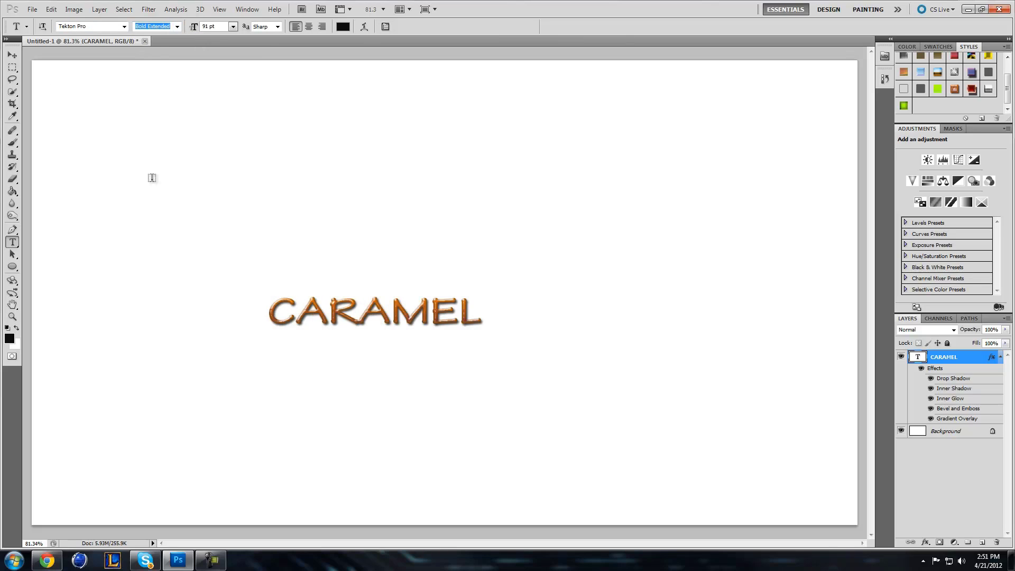
Step: Scale the CARAMEL text proportionally to about 106% with Free Transform and shift it slightly to the right
{"action": "left_click", "coordinate": [12, 317]}
{"action": "left_click_drag", "start_coordinate": [278, 313], "coordinate": [299, 305]}
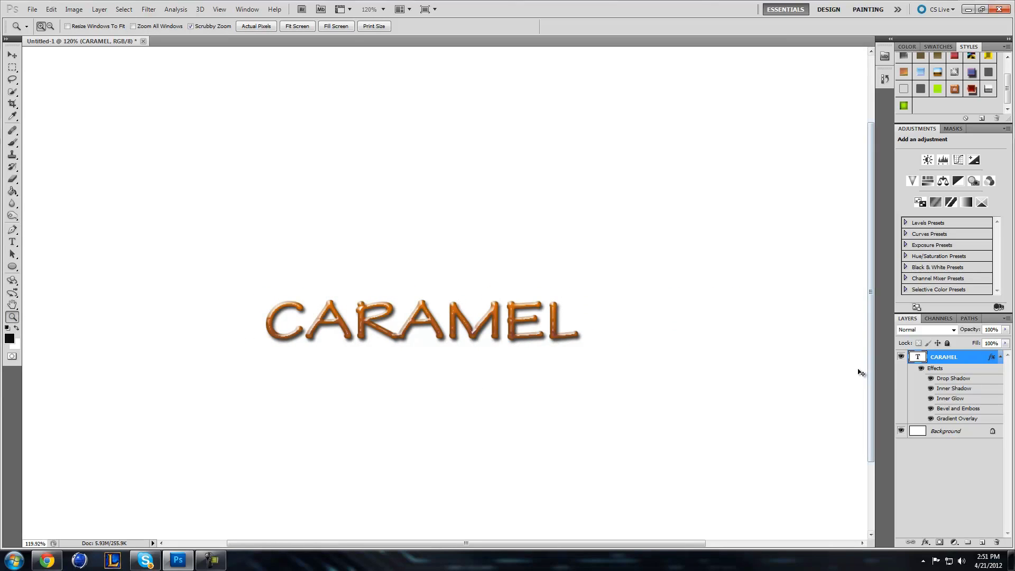
{"action": "key", "text": "ctrl+t"}
{"action": "left_click_drag", "start_coordinate": [584, 358], "coordinate": [623, 385]}
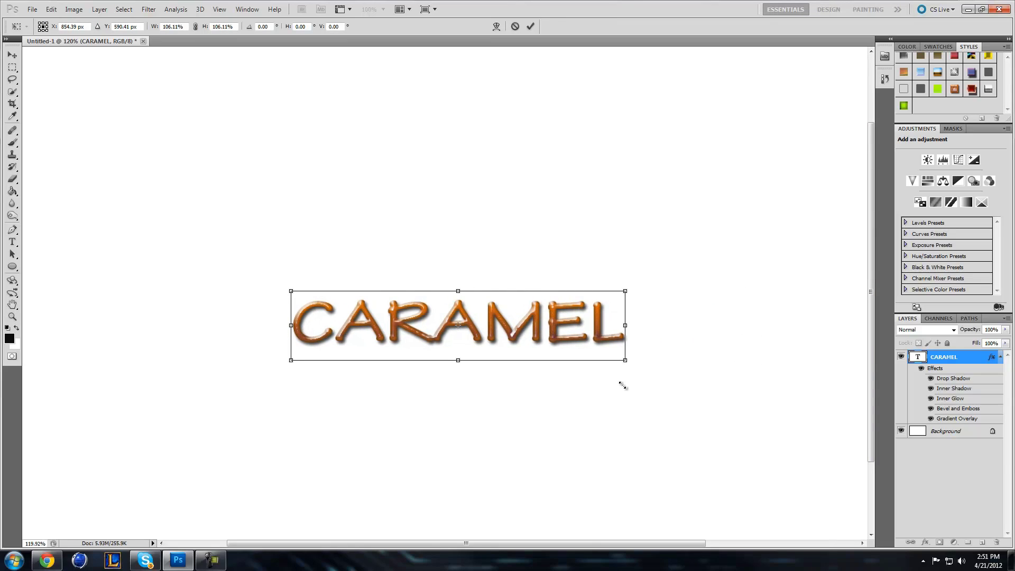
{"action": "left_click", "coordinate": [530, 27]}
{"action": "scroll", "coordinate": [511, 248], "scroll_direction": "down", "scroll_amount": 1}
{"action": "scroll", "coordinate": [554, 316], "scroll_direction": "down", "scroll_amount": 1}
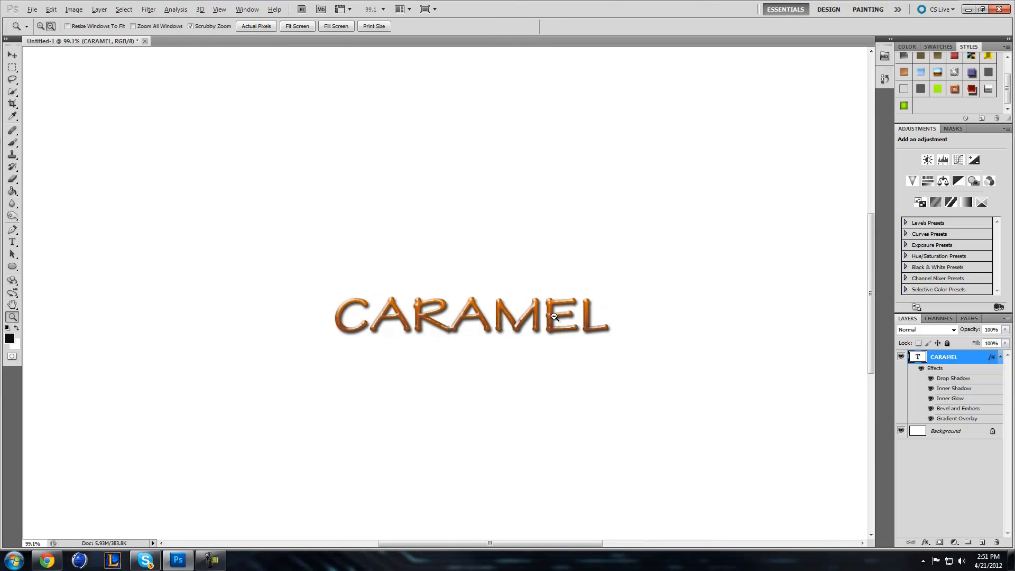
{"action": "scroll", "coordinate": [554, 317], "scroll_direction": "down", "scroll_amount": 2}
{"action": "scroll", "coordinate": [563, 325], "scroll_direction": "down", "scroll_amount": 2}
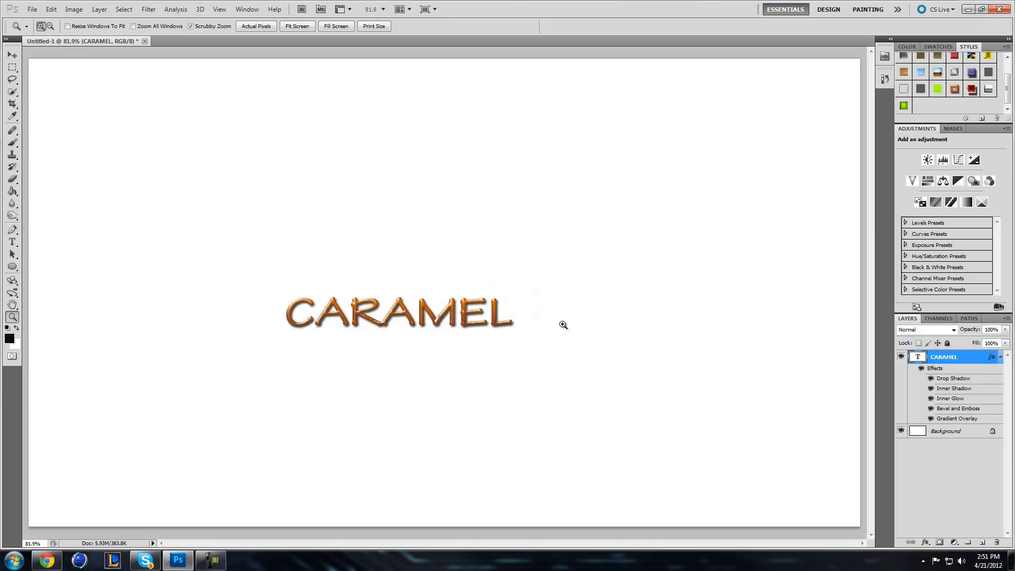
{"action": "left_click_drag", "start_coordinate": [387, 303], "coordinate": [394, 305]}
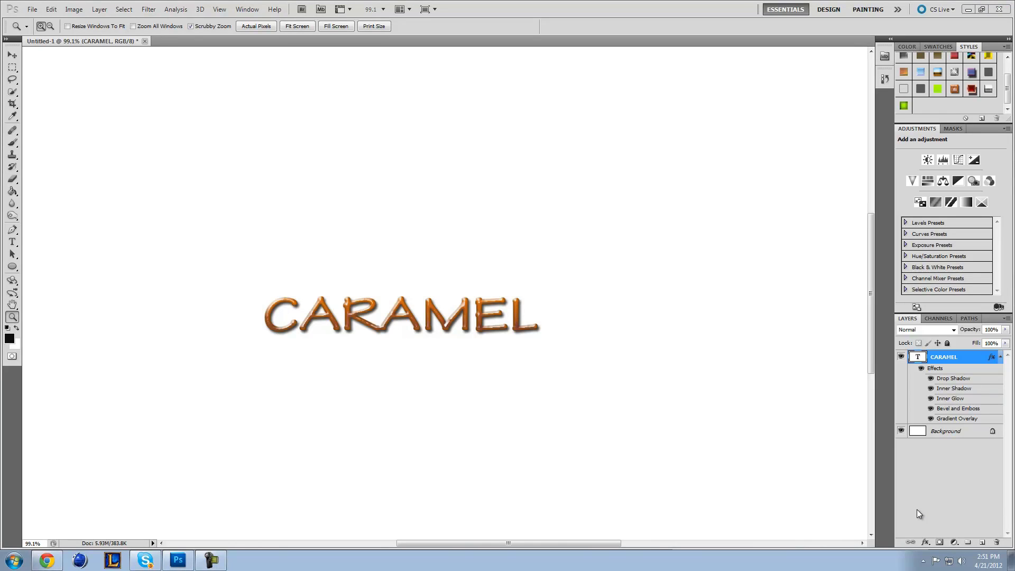
{"action": "left_click", "coordinate": [924, 562]}
{"action": "left_click", "coordinate": [924, 562]}
Step: Add a new text layer reading "Regal Russian" above the CARAMEL text
{"action": "left_click", "coordinate": [12, 242]}
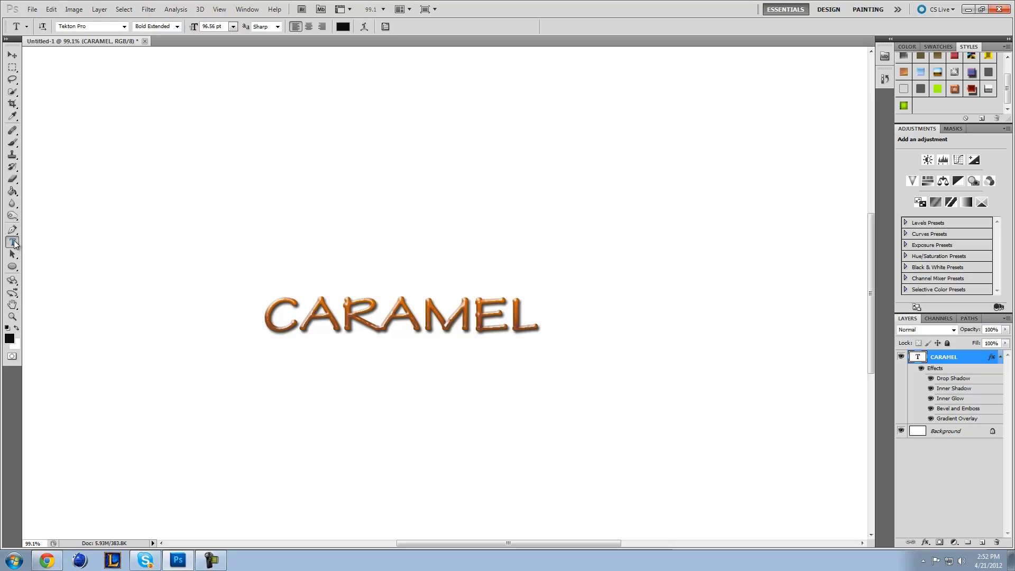
{"action": "left_click", "coordinate": [219, 198]}
{"action": "type", "text": "Re"}
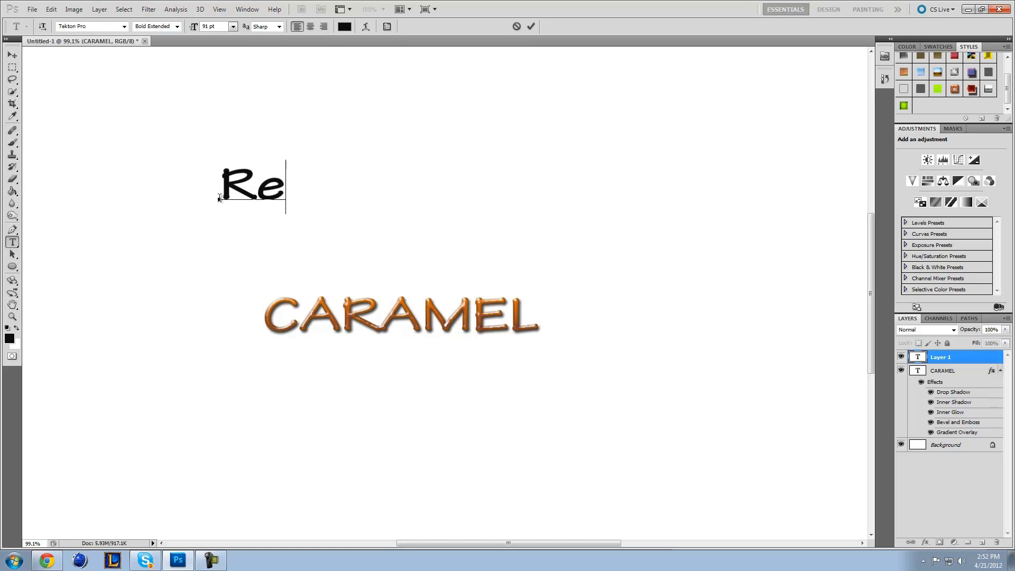
{"action": "type", "text": "gal Rus sian"}
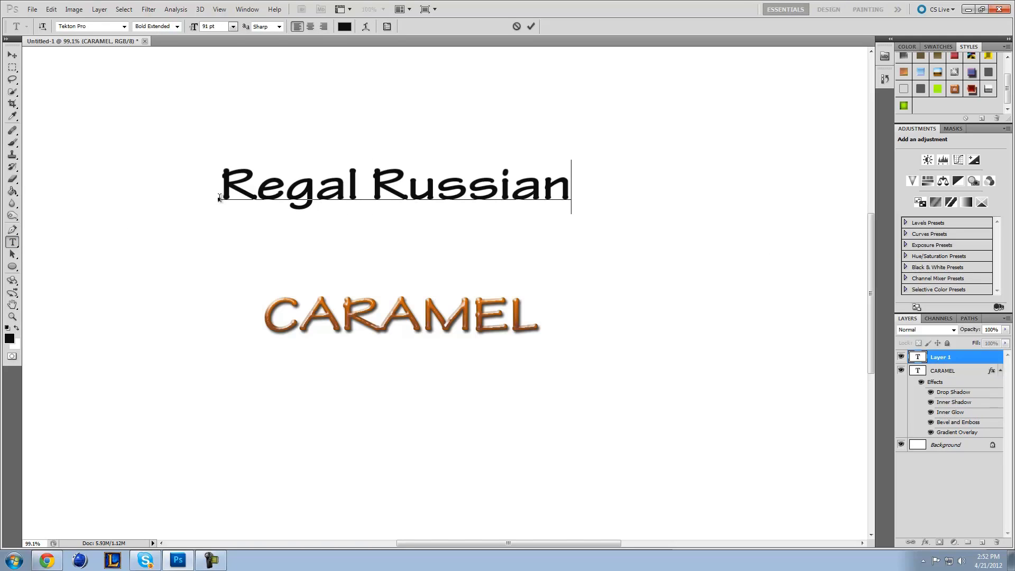
Step: Change the font of the whole "Regal Russian" text to Soviet and commit the text edit
{"action": "left_click_drag", "start_coordinate": [570, 199], "coordinate": [50, 202]}
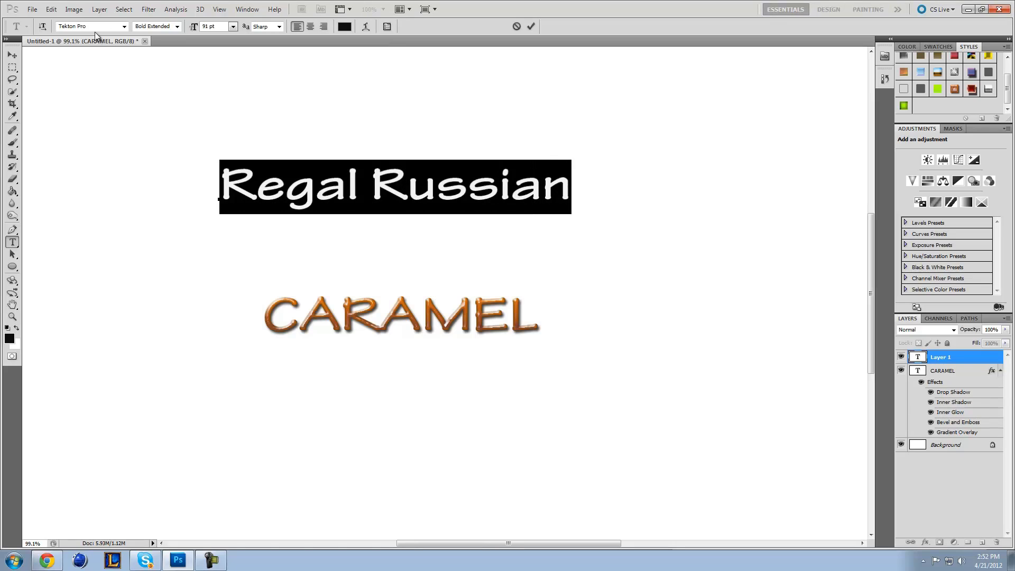
{"action": "left_click", "coordinate": [123, 27]}
{"action": "left_click", "coordinate": [96, 27]}
{"action": "type", "text": "Soviet"}
{"action": "key", "text": "Return"}
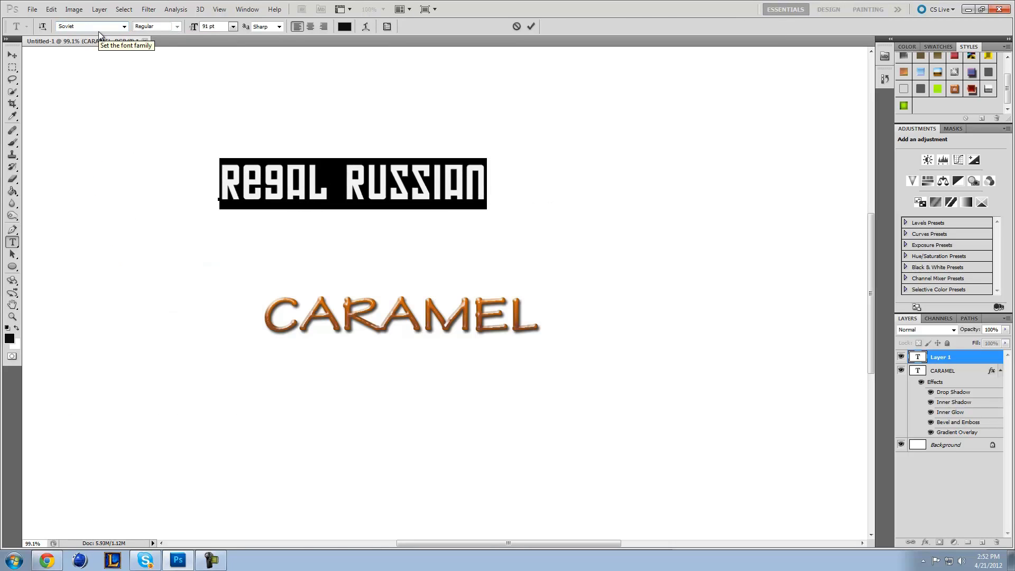
{"action": "left_click", "coordinate": [532, 25]}
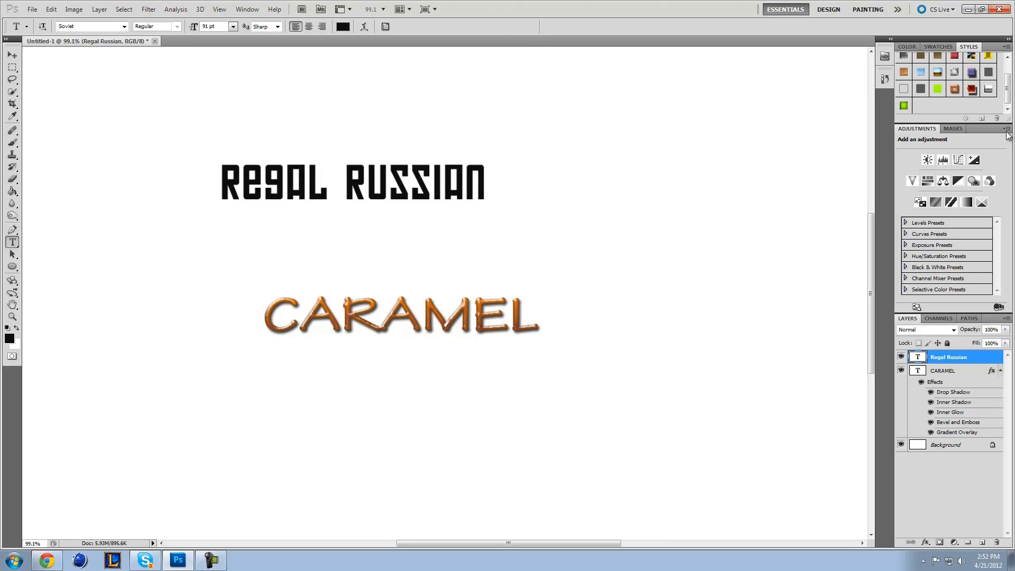
Step: Apply the dark red bevelled preset layer style to the Regal Russian text and move it directly above CARAMEL
{"action": "left_click", "coordinate": [971, 91]}
{"action": "scroll", "coordinate": [406, 180], "scroll_direction": "up", "scroll_amount": 2}
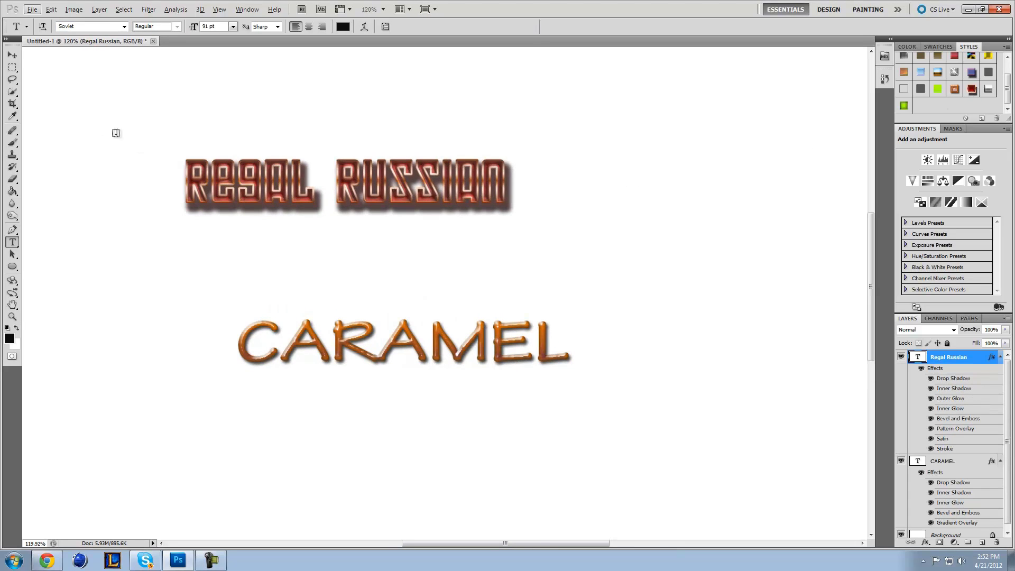
{"action": "left_click", "coordinate": [13, 55]}
{"action": "left_click_drag", "start_coordinate": [319, 151], "coordinate": [373, 208]}
{"action": "scroll", "coordinate": [332, 178], "scroll_direction": "down", "scroll_amount": 2}
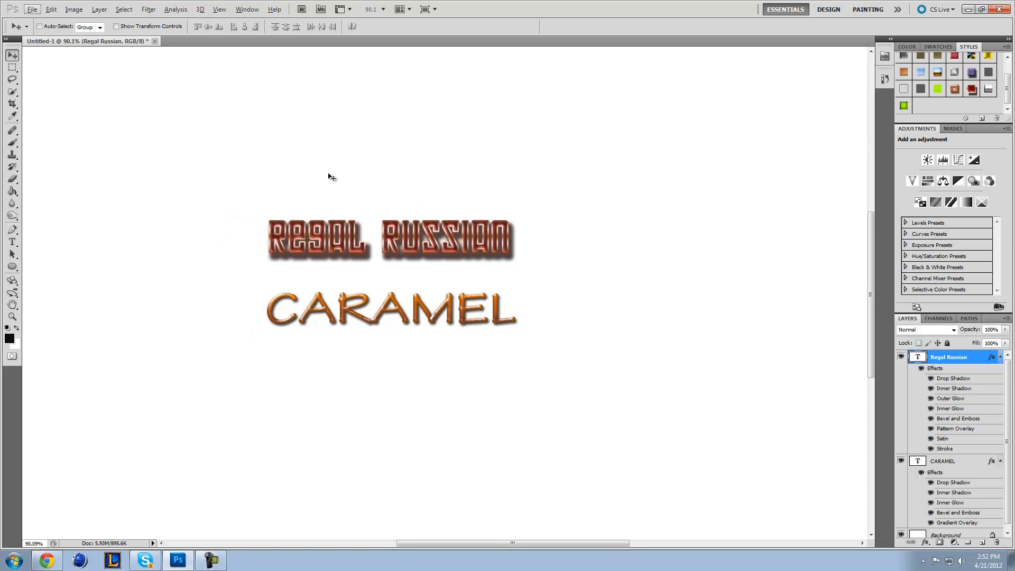
Step: Delete the Regal Russian and CARAMEL text layers, leaving only the blank Background, with the whole canvas in view
{"action": "key", "text": "Delete"}
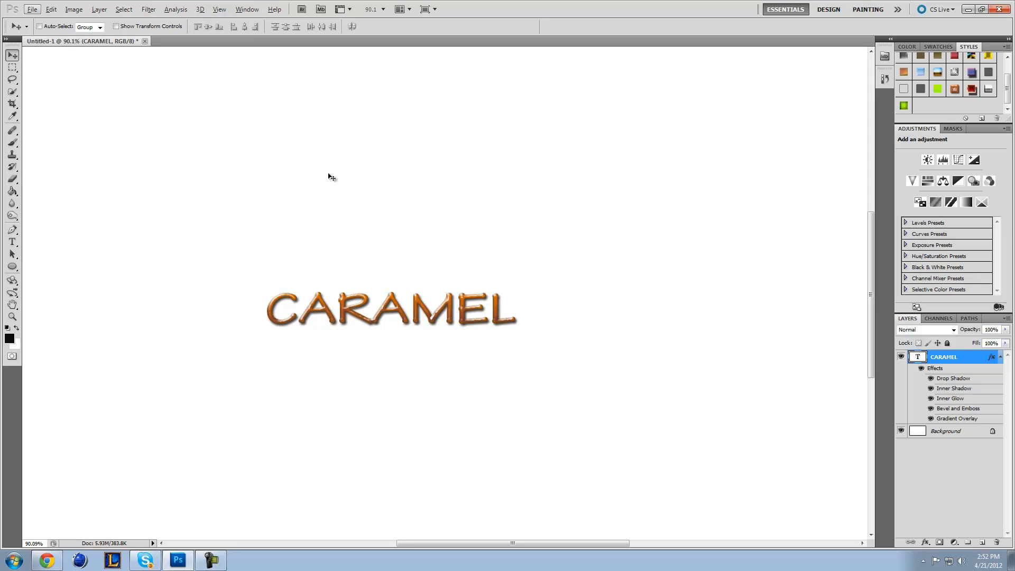
{"action": "key", "text": "Delete"}
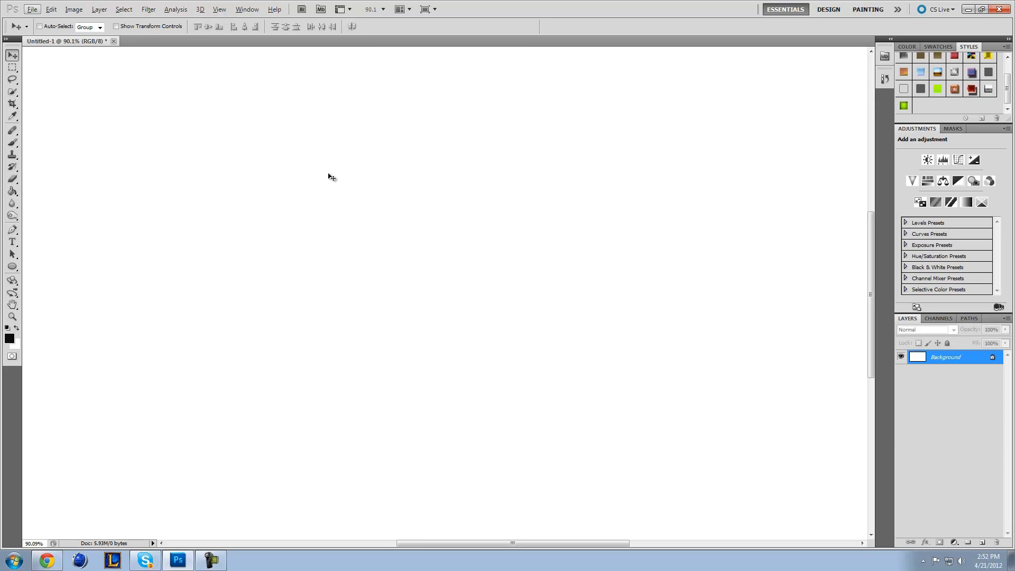
{"action": "key", "text": "ctrl+0"}
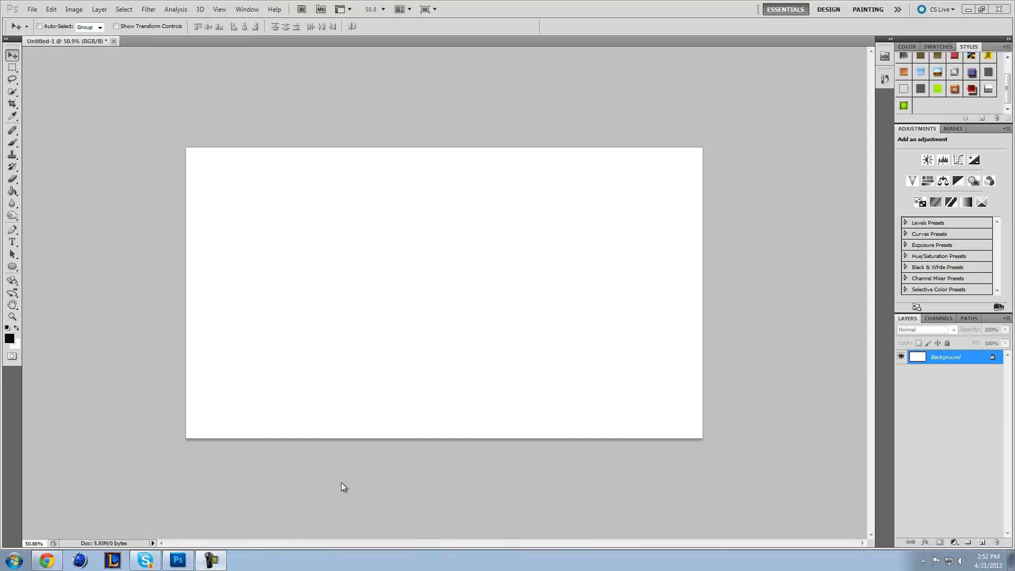